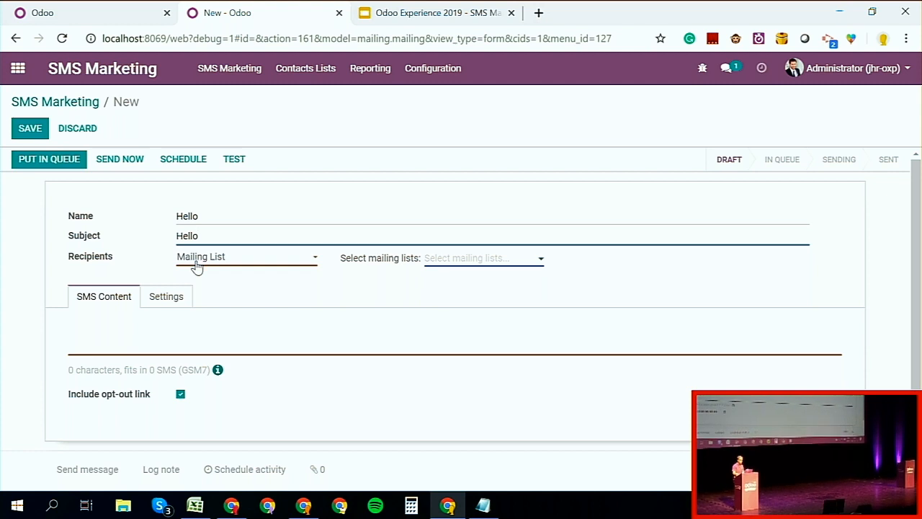
Step: Set the mailing's recipients to Contact and base the record matching rule on the Name field
{"action": "left_click", "coordinate": [197, 265]}
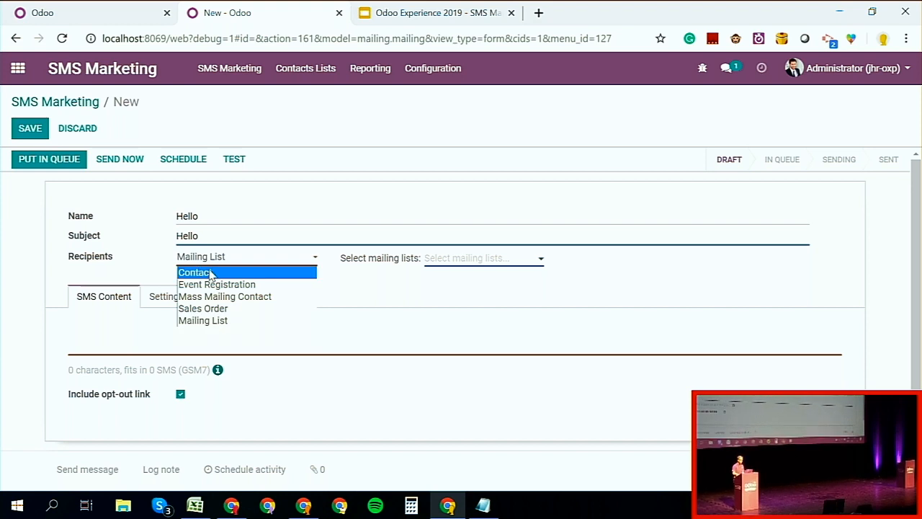
{"action": "left_click", "coordinate": [211, 274]}
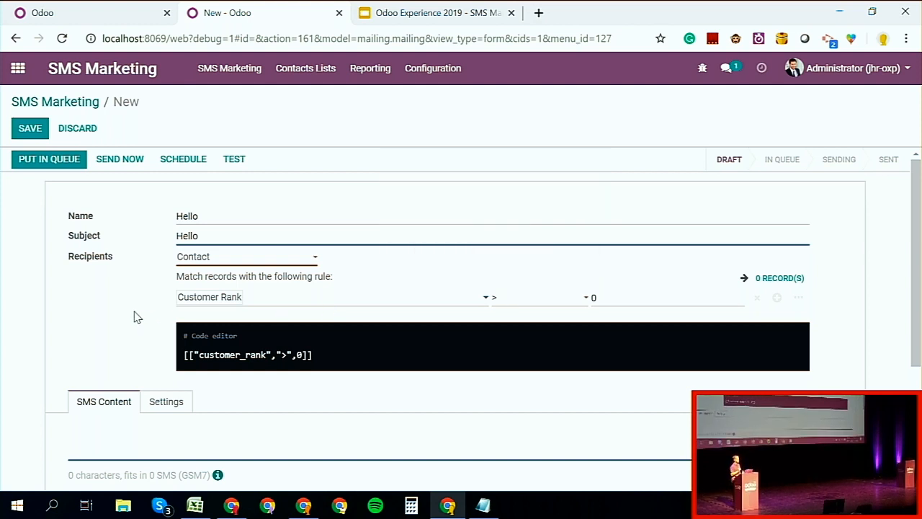
{"action": "left_click", "coordinate": [279, 303]}
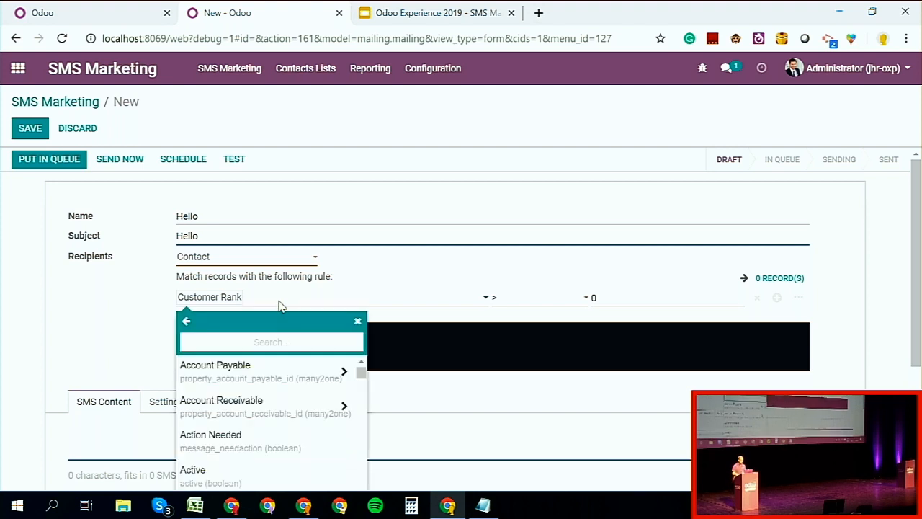
{"action": "scroll", "coordinate": [283, 409], "scroll_direction": "down", "scroll_amount": 5}
{"action": "scroll", "coordinate": [283, 411], "scroll_direction": "down", "scroll_amount": 15}
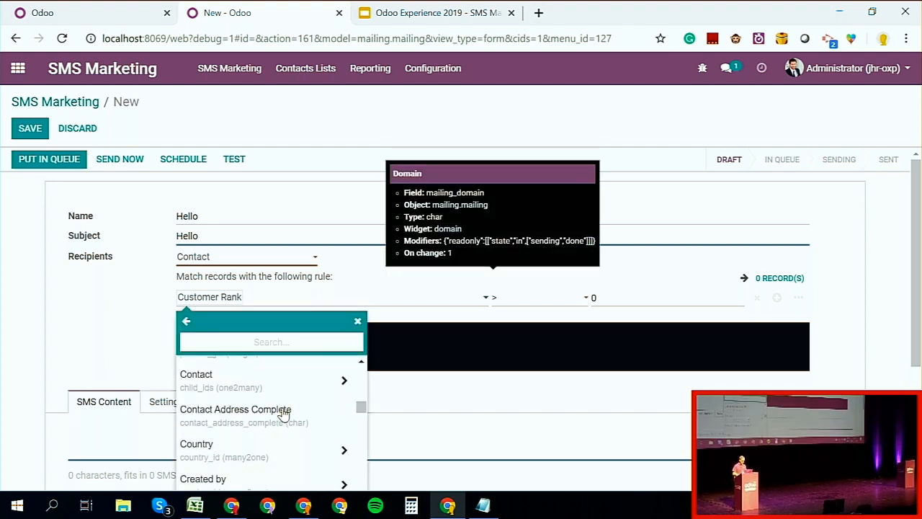
{"action": "scroll", "coordinate": [283, 414], "scroll_direction": "down", "scroll_amount": 15}
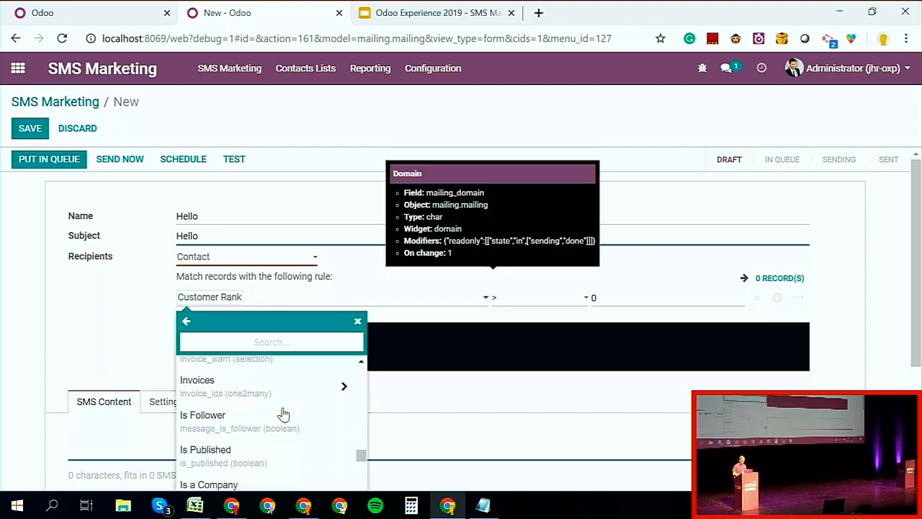
{"action": "scroll", "coordinate": [282, 414], "scroll_direction": "down", "scroll_amount": 6}
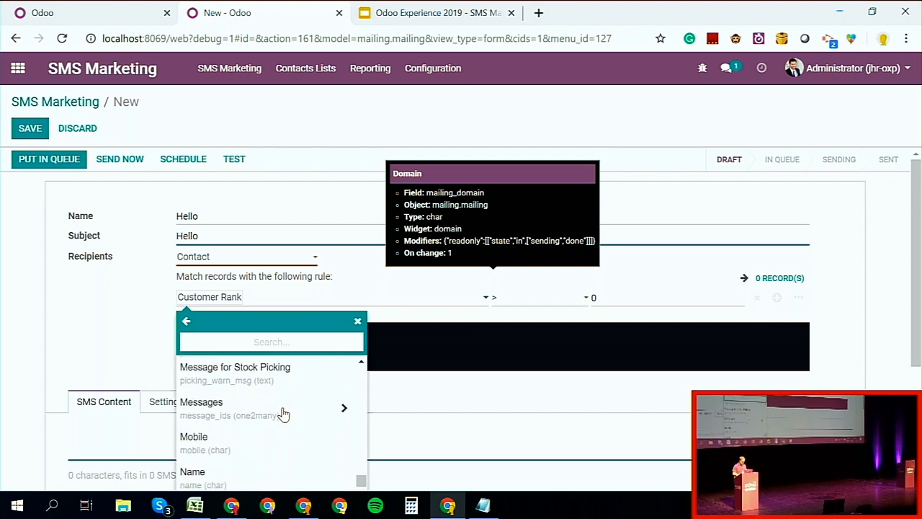
{"action": "left_click", "coordinate": [250, 463]}
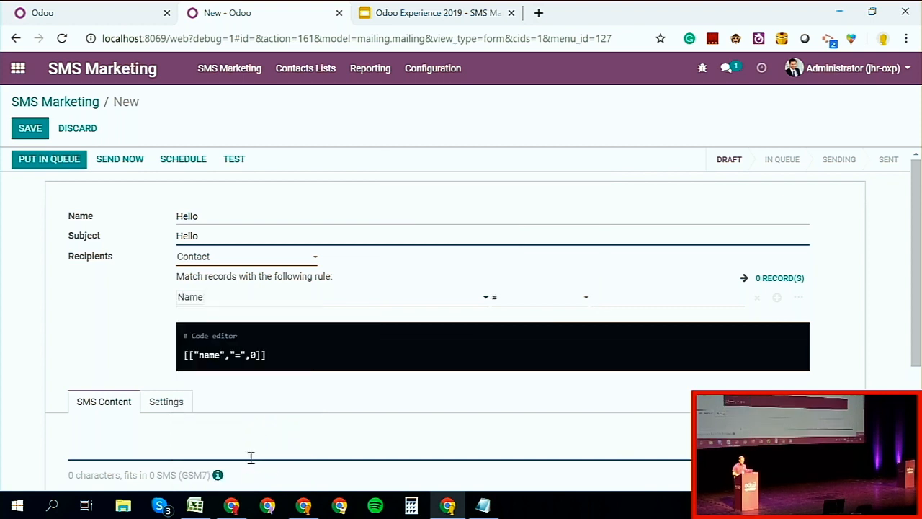
Step: Make the recipient rule match contacts whose name contains "odoo"
{"action": "left_click", "coordinate": [560, 296]}
{"action": "left_click", "coordinate": [523, 336]}
{"action": "left_click", "coordinate": [617, 300]}
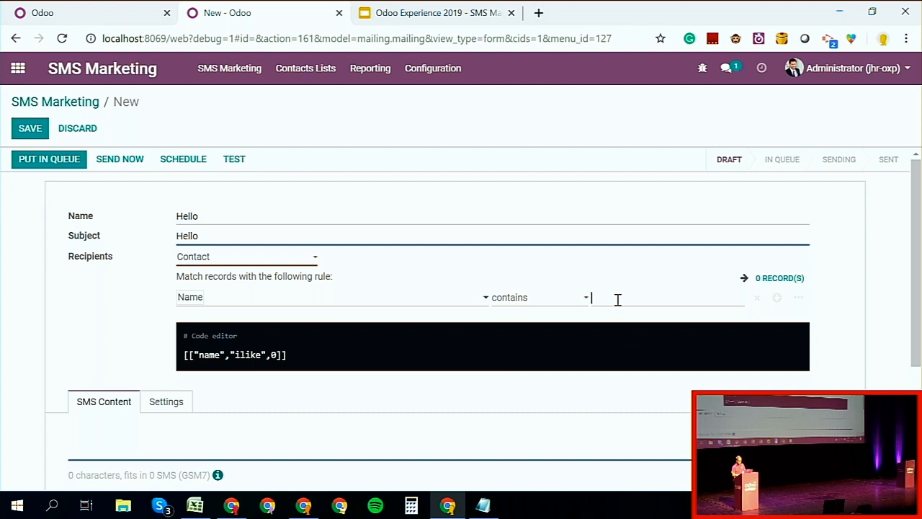
{"action": "type", "text": "odoo"}
{"action": "left_click", "coordinate": [592, 267]}
Step: Examine the list of contacts that match the recipient rule and close it
{"action": "left_click", "coordinate": [777, 288]}
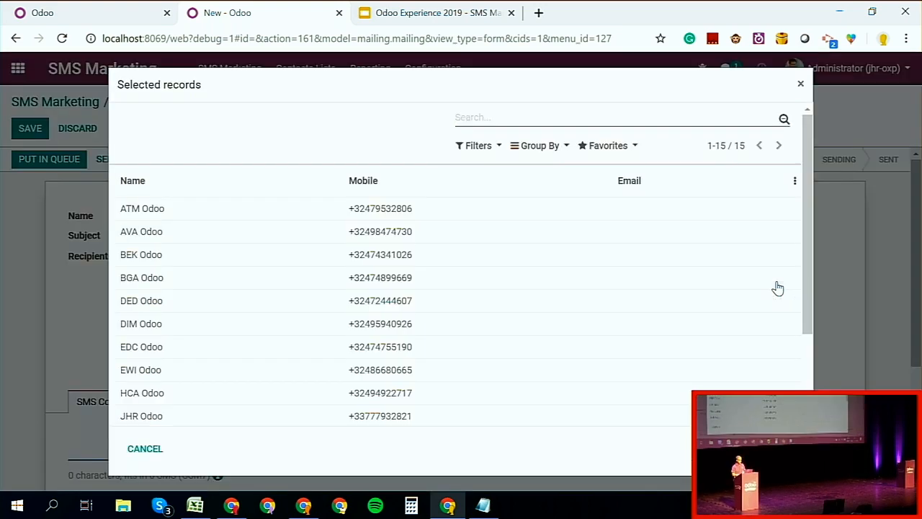
{"action": "scroll", "coordinate": [706, 303], "scroll_direction": "down", "scroll_amount": 3}
{"action": "scroll", "coordinate": [708, 303], "scroll_direction": "up", "scroll_amount": 3}
{"action": "scroll", "coordinate": [708, 303], "scroll_direction": "down", "scroll_amount": 3}
{"action": "scroll", "coordinate": [708, 303], "scroll_direction": "up", "scroll_amount": 3}
{"action": "left_click", "coordinate": [800, 84]}
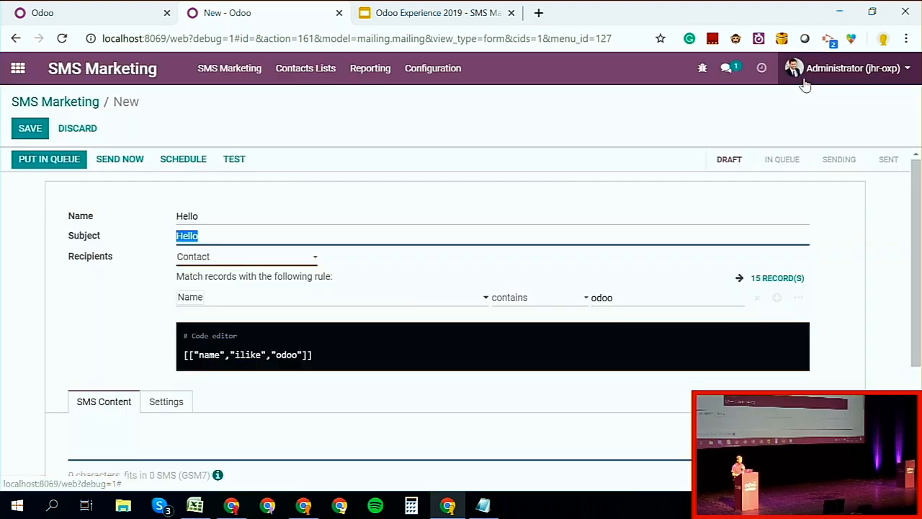
Step: Write the SMS content as "Hello, this is me again"
{"action": "scroll", "coordinate": [385, 295], "scroll_direction": "down", "scroll_amount": 1}
{"action": "left_click", "coordinate": [200, 368]}
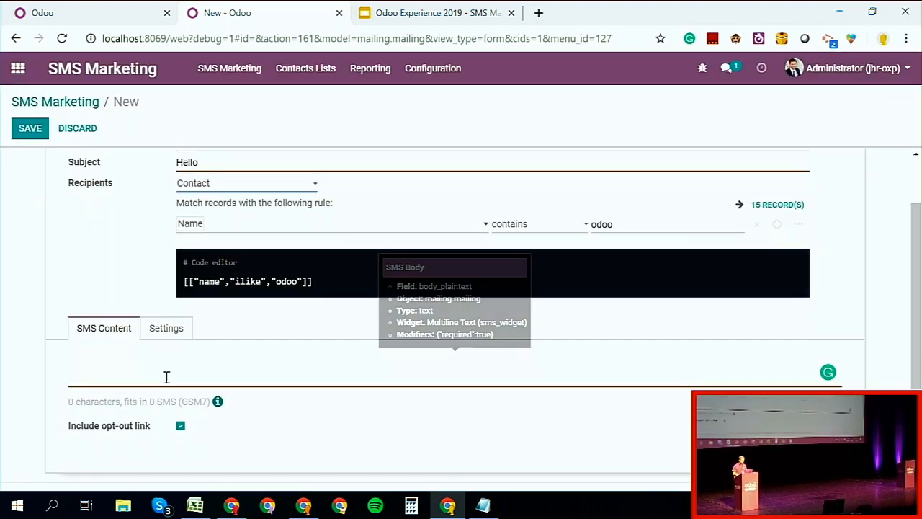
{"action": "type", "text": "H"}
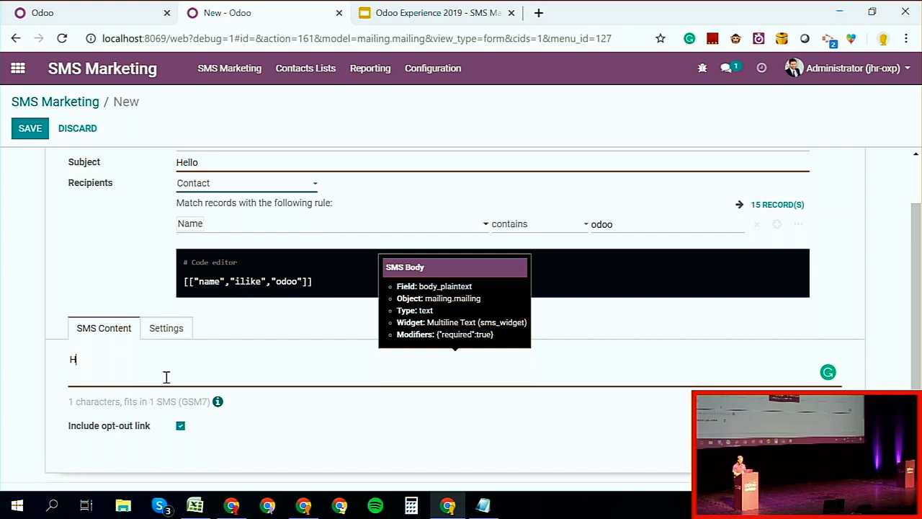
{"action": "type", "text": "ello, this "}
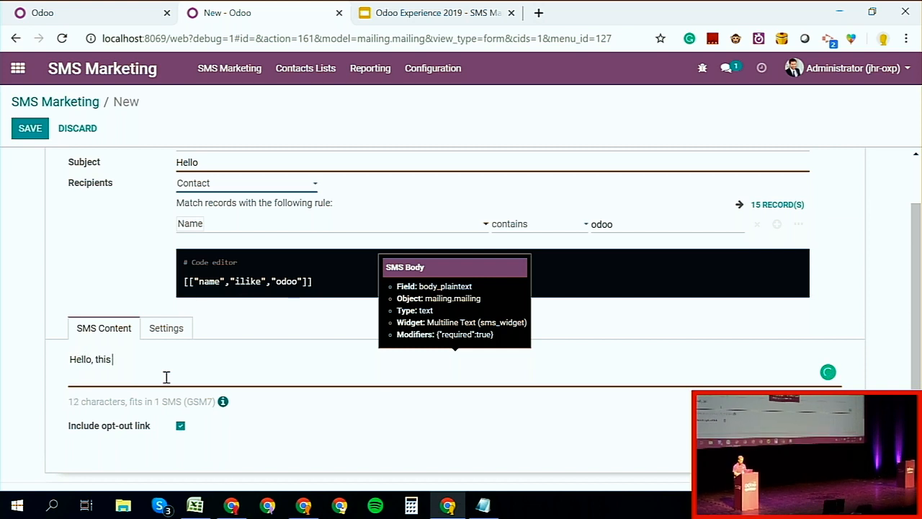
{"action": "type", "text": "is me again"}
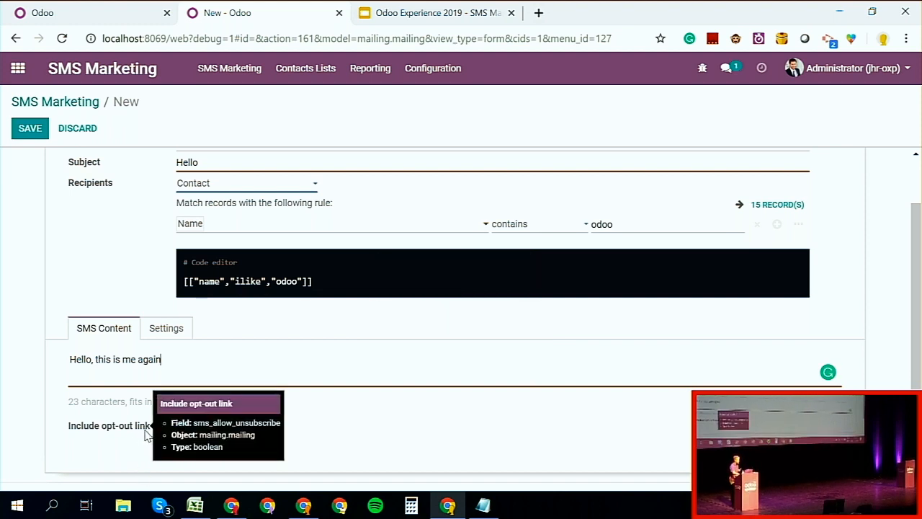
Step: Exclude the opt-out link from the SMS and enable Keep Archives for the mailing
{"action": "left_click", "coordinate": [144, 430]}
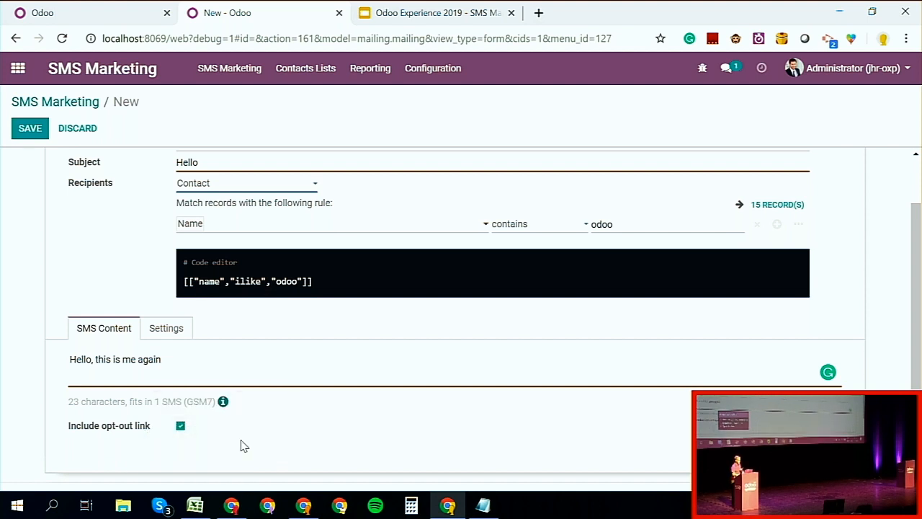
{"action": "left_click", "coordinate": [181, 426]}
{"action": "left_click", "coordinate": [167, 330]}
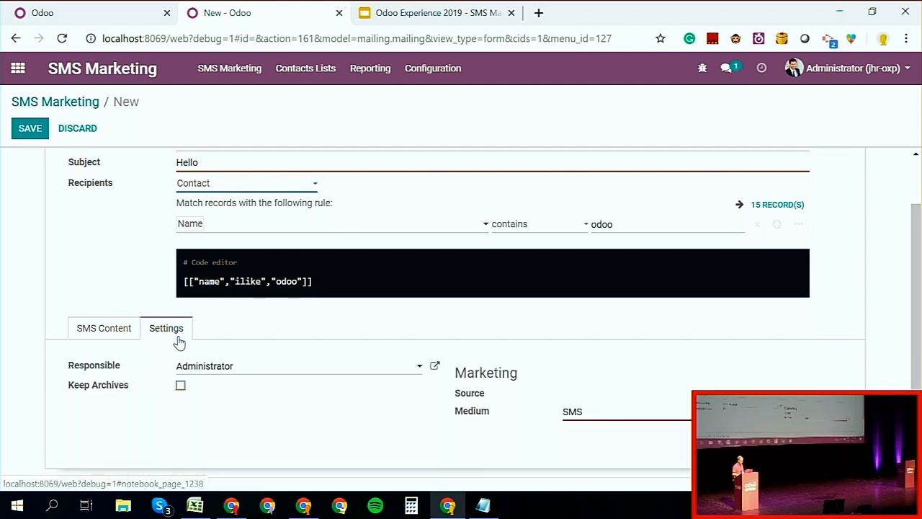
{"action": "mouse_move", "coordinate": [123, 391]}
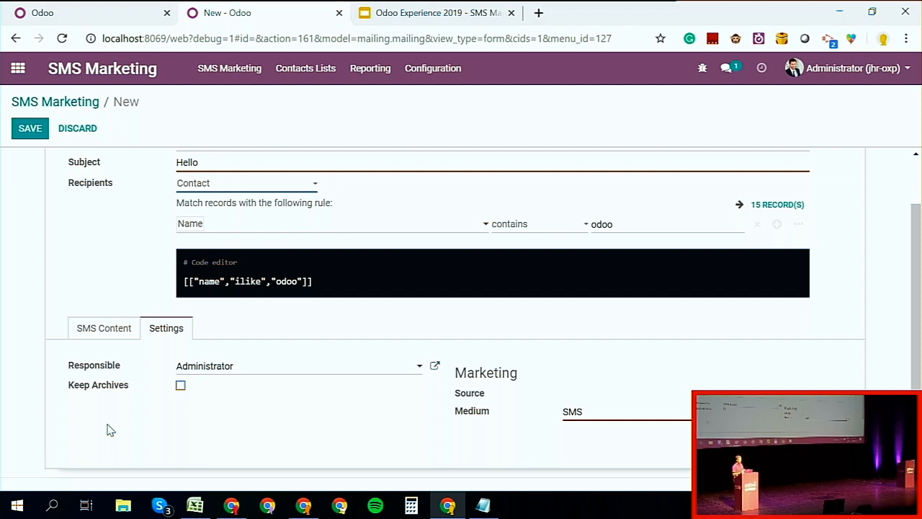
{"action": "left_click", "coordinate": [180, 386]}
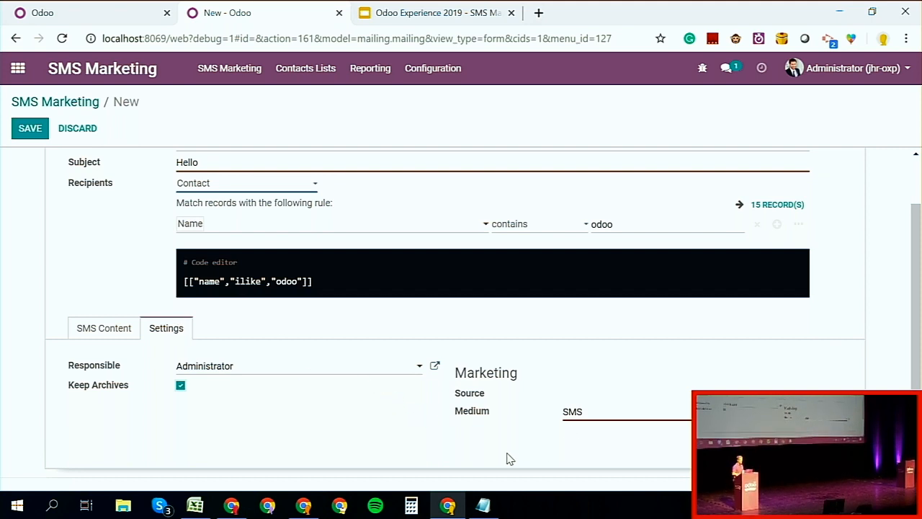
Step: Return to the SMS content and save the new Hello mailing
{"action": "scroll", "coordinate": [508, 458], "scroll_direction": "up", "scroll_amount": 1}
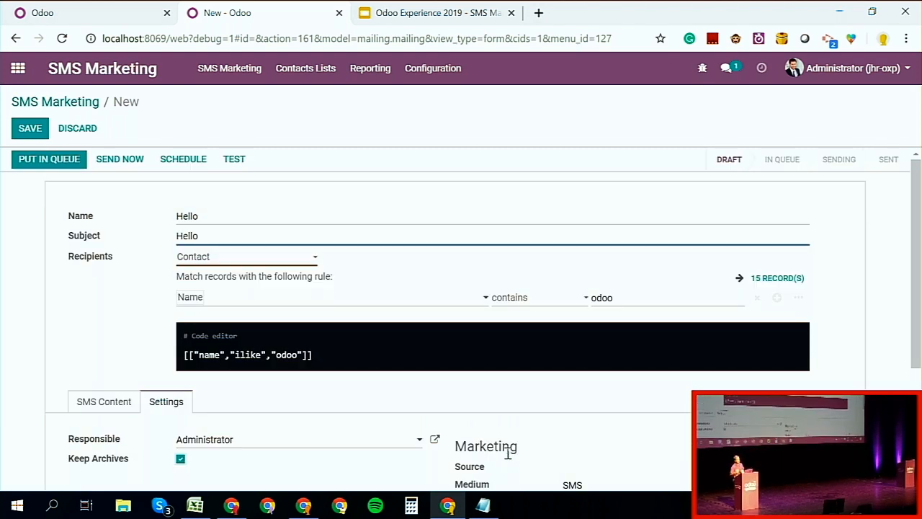
{"action": "left_click", "coordinate": [100, 401]}
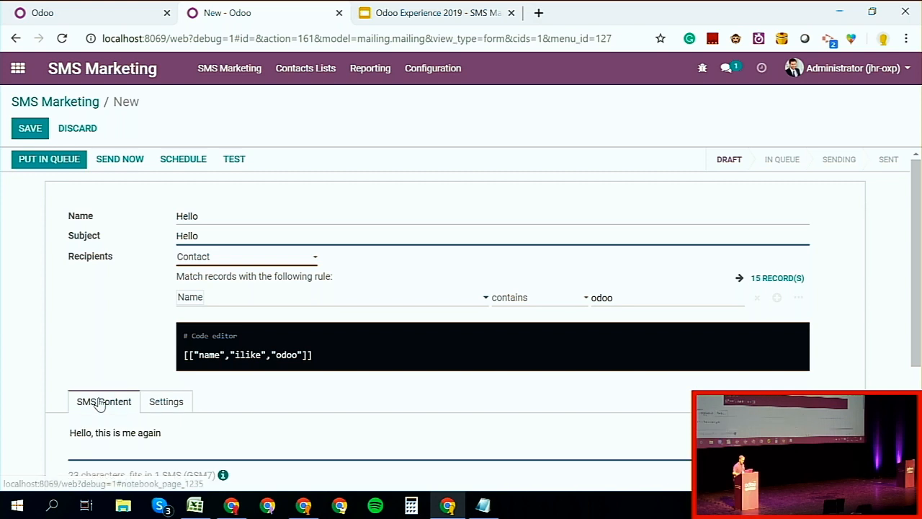
{"action": "left_click", "coordinate": [36, 136]}
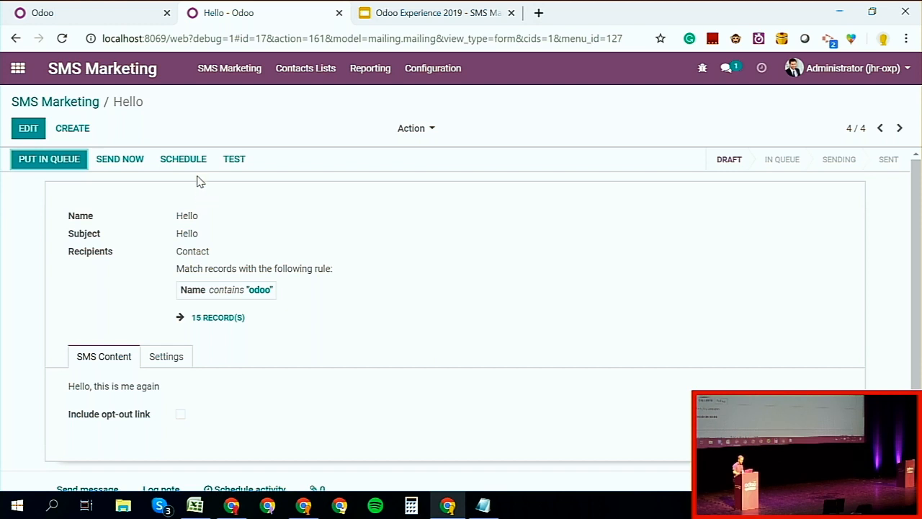
Step: Look at the calendar for scheduling the mailing's send date and discard it without choosing a date
{"action": "left_click", "coordinate": [183, 164]}
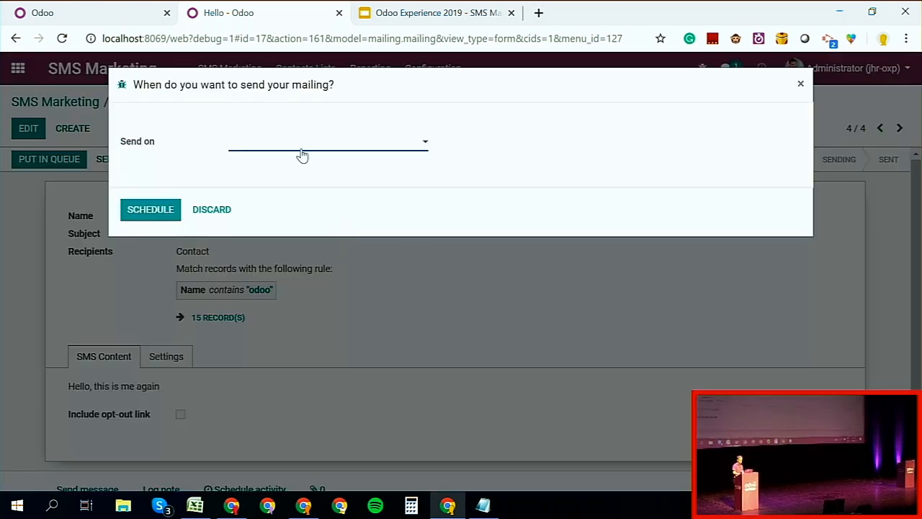
{"action": "left_click", "coordinate": [303, 150]}
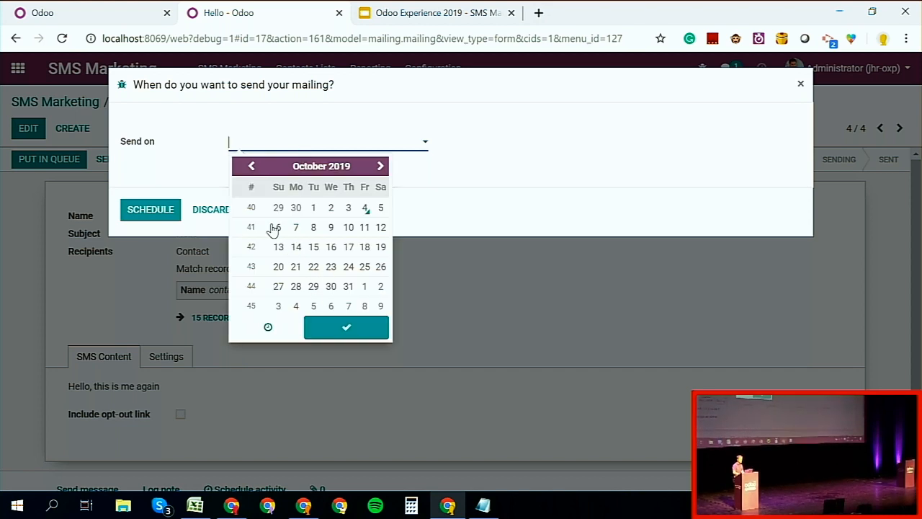
{"action": "left_click", "coordinate": [184, 180]}
{"action": "left_click", "coordinate": [209, 208]}
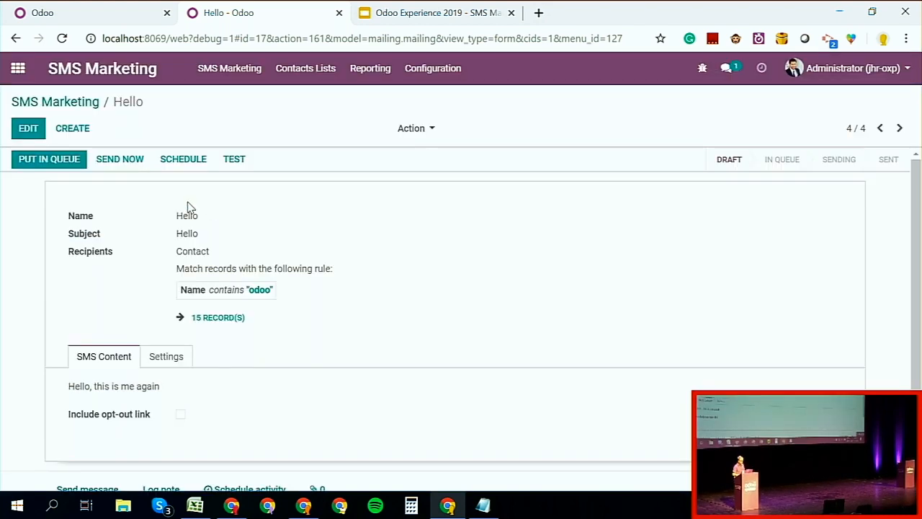
Step: Send the Hello mailing to all recipients immediately and return to the overview of SMS mailings
{"action": "left_click", "coordinate": [110, 171]}
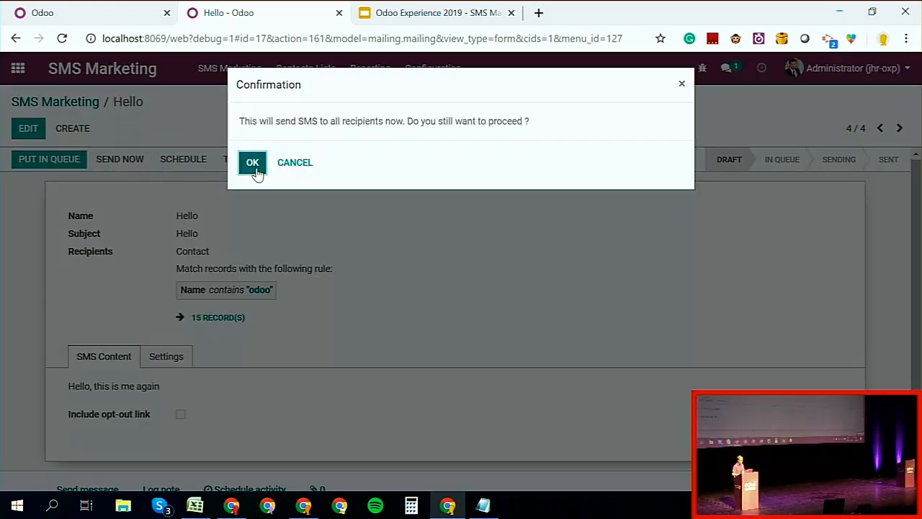
{"action": "left_click", "coordinate": [253, 166]}
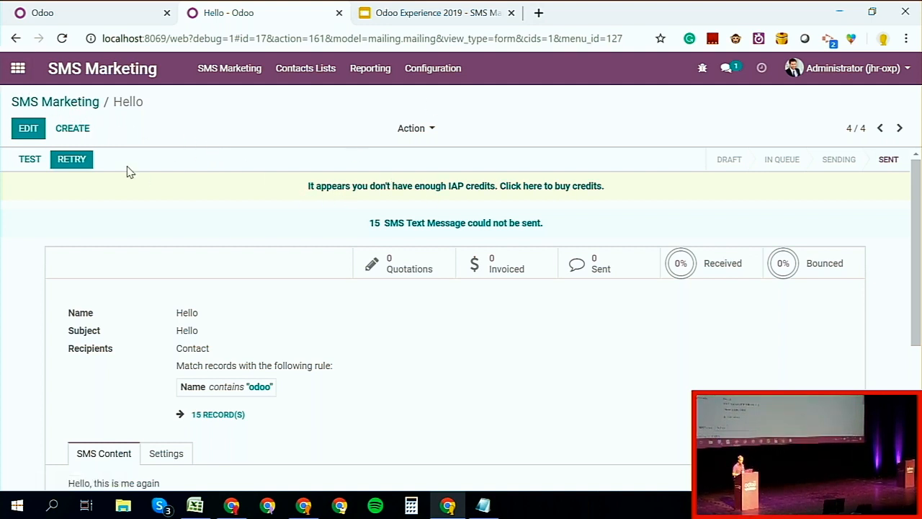
{"action": "left_click", "coordinate": [31, 111]}
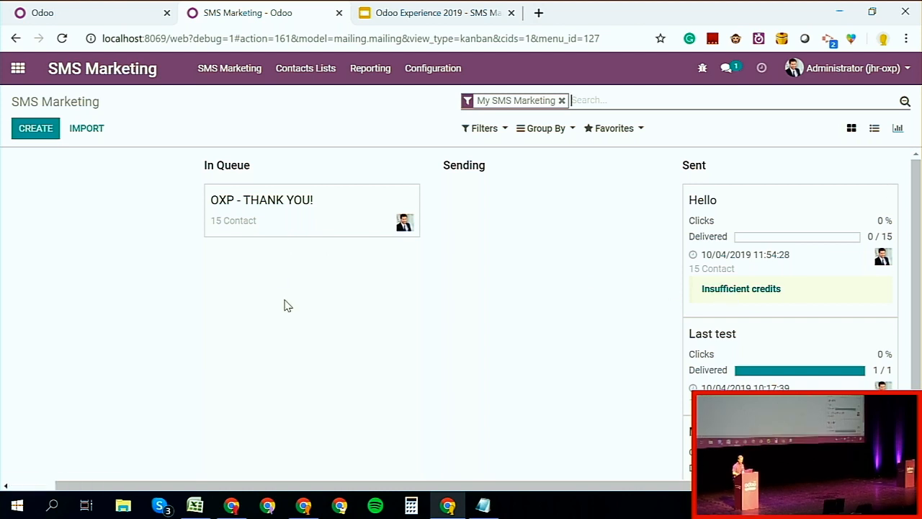
Step: Review the mailings by stage in the overview and examine the queued OXP - THANK YOU! mailing
{"action": "scroll", "coordinate": [284, 305], "scroll_direction": "down", "scroll_amount": 1}
{"action": "scroll", "coordinate": [284, 306], "scroll_direction": "up", "scroll_amount": 1}
{"action": "scroll", "coordinate": [284, 305], "scroll_direction": "left", "scroll_amount": 1}
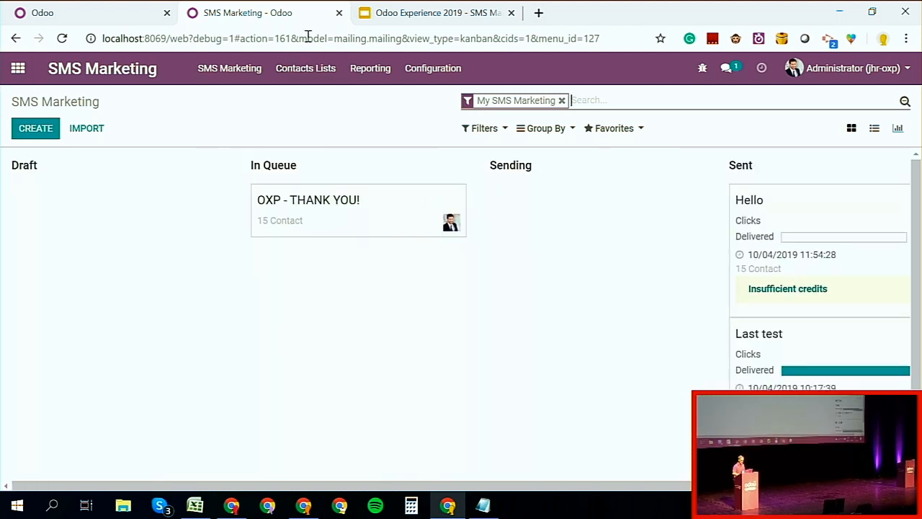
{"action": "left_click", "coordinate": [380, 8]}
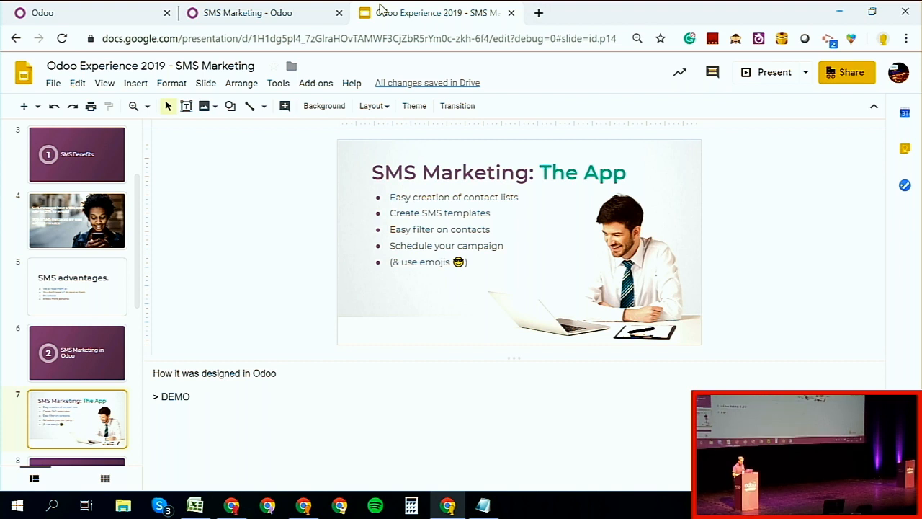
{"action": "left_click", "coordinate": [267, 8]}
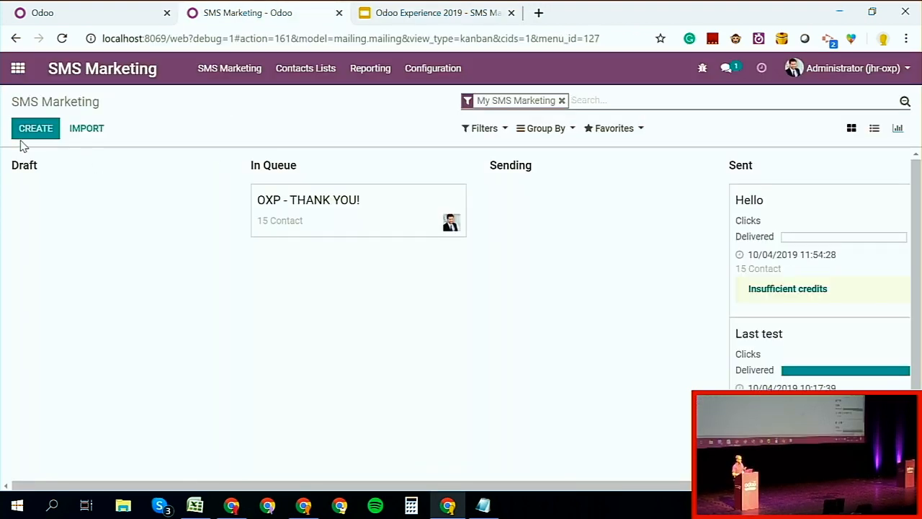
{"action": "left_click", "coordinate": [313, 223]}
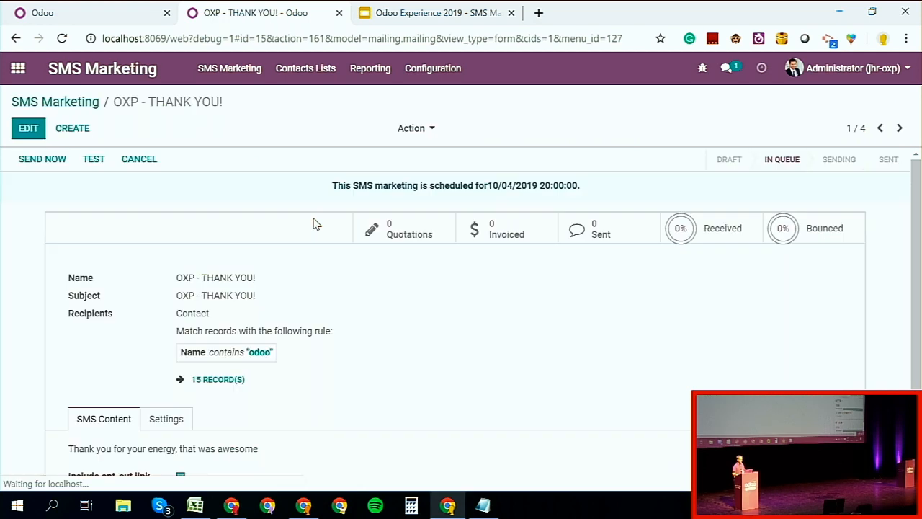
{"action": "scroll", "coordinate": [317, 295], "scroll_direction": "down", "scroll_amount": 1}
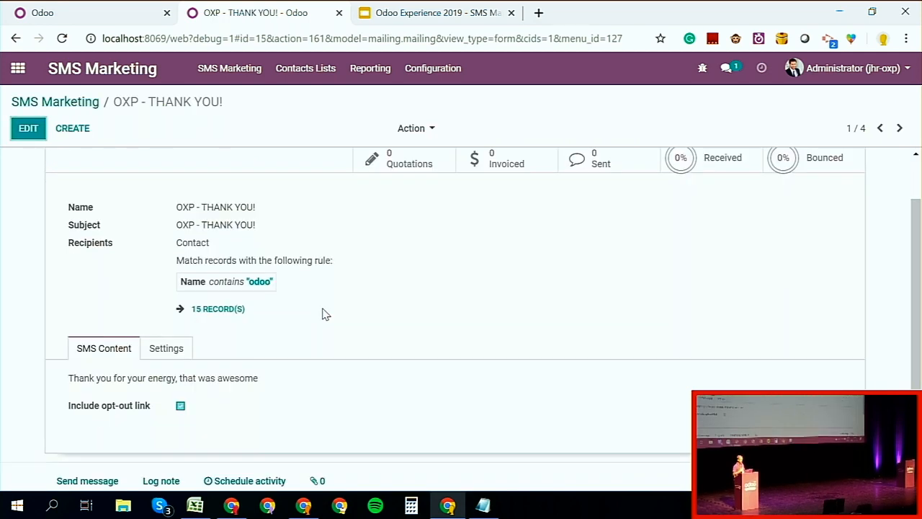
{"action": "scroll", "coordinate": [324, 313], "scroll_direction": "up", "scroll_amount": 1}
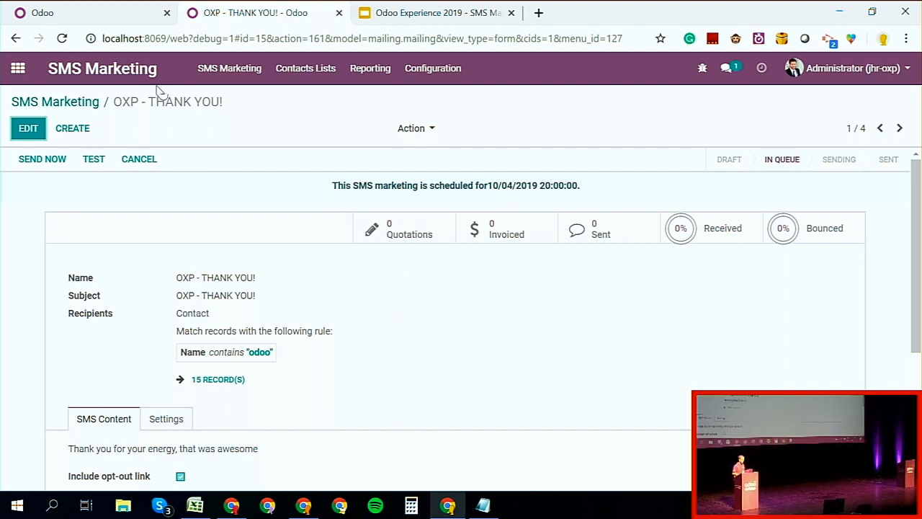
Step: Switch to the Google Slides presentation, present it from the current slide and advance to the Use Cases slide
{"action": "left_click", "coordinate": [18, 68]}
{"action": "left_click", "coordinate": [390, 18]}
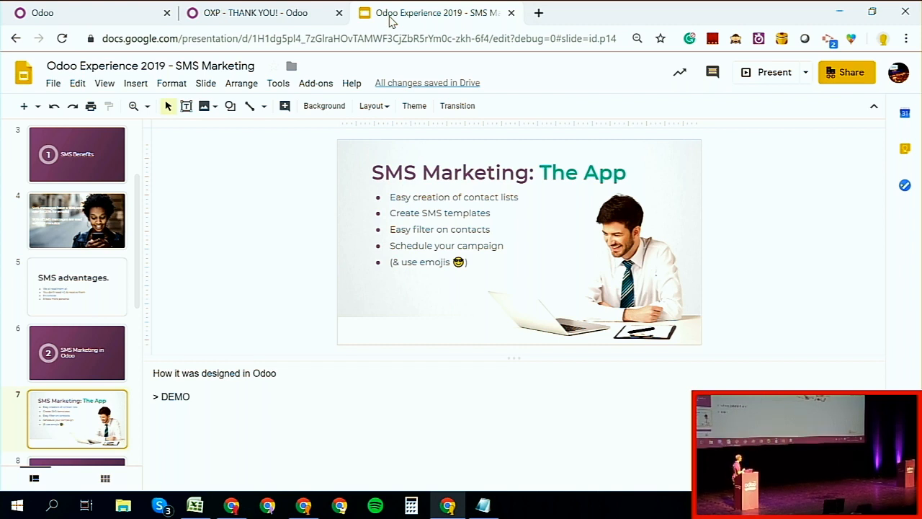
{"action": "left_click", "coordinate": [760, 75]}
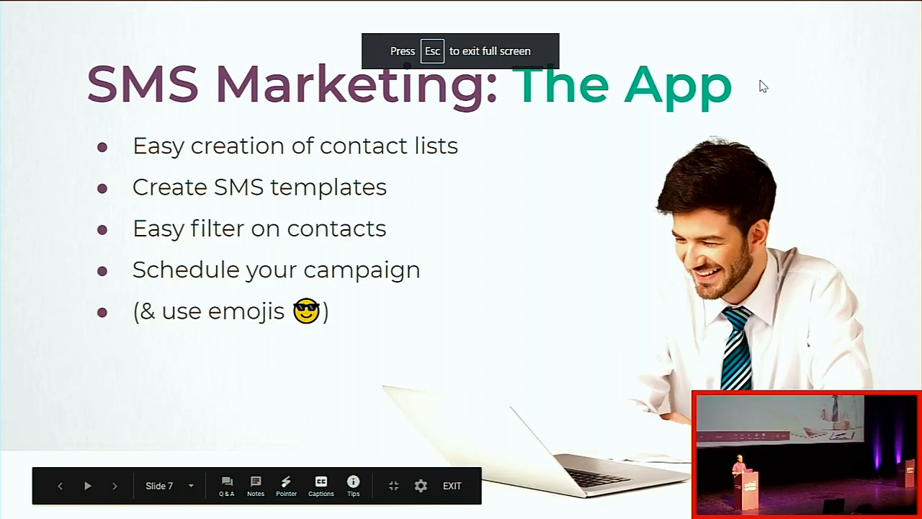
{"action": "key", "text": "Right"}
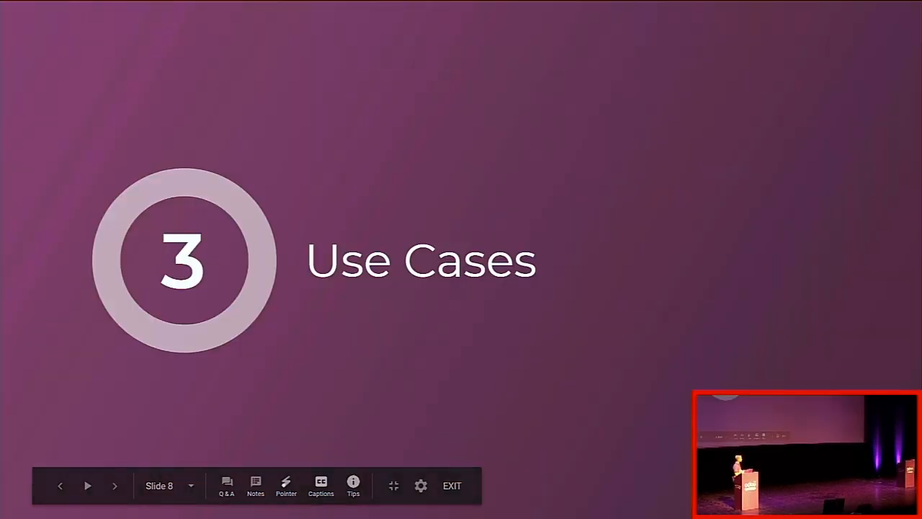
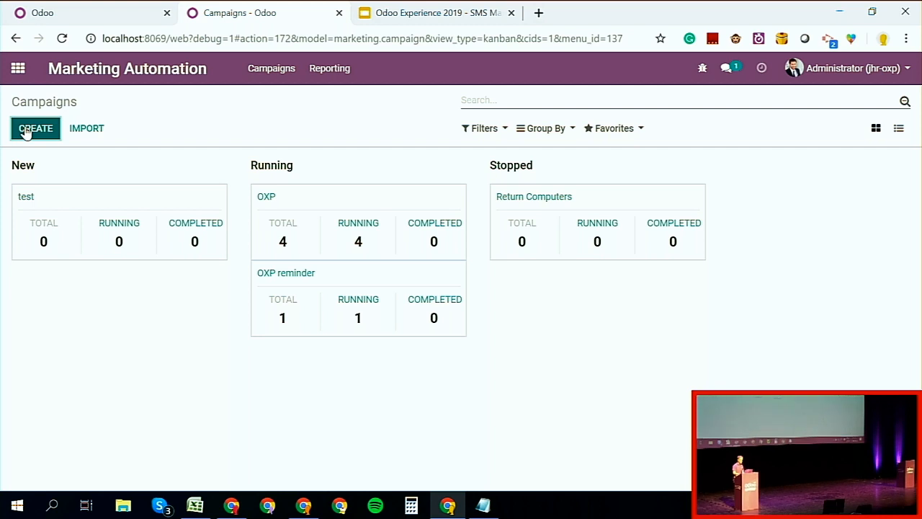
Step: Create a new marketing automation campaign targeting contacts and name it "Shop open"
{"action": "left_click", "coordinate": [25, 132]}
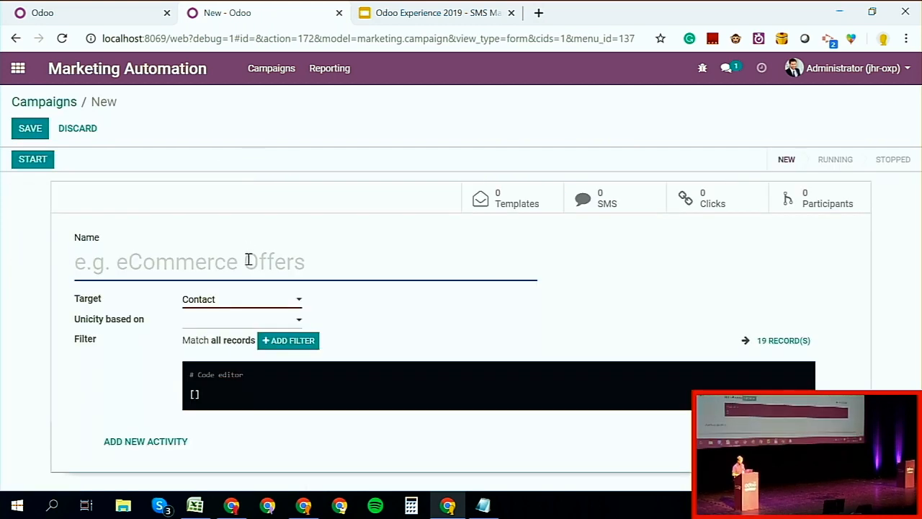
{"action": "type", "text": "Shop "}
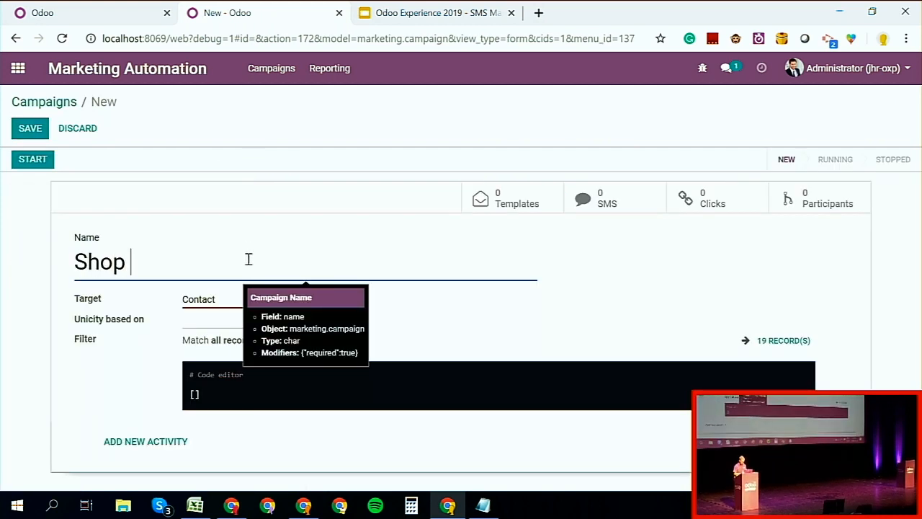
{"action": "type", "text": "open"}
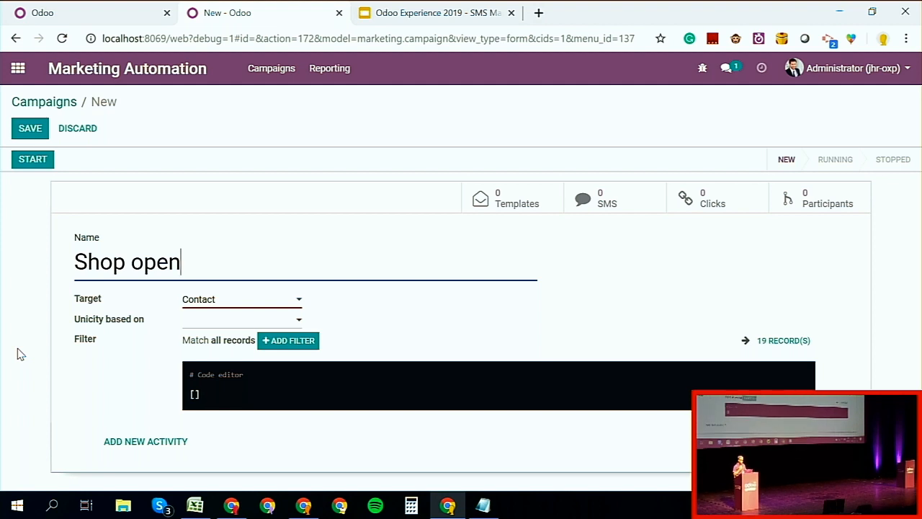
Step: Add a workflow activity of type SMS named "Shop open" to the campaign
{"action": "left_click", "coordinate": [146, 442]}
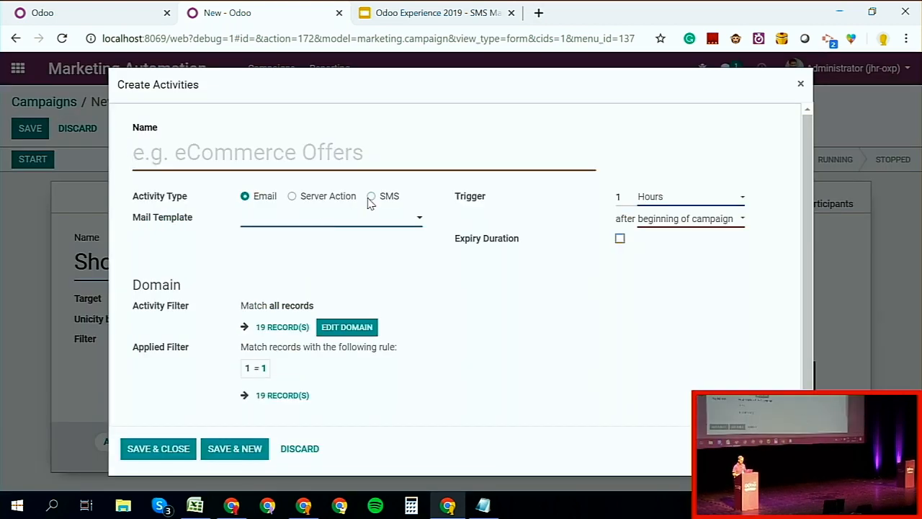
{"action": "left_click", "coordinate": [370, 197]}
{"action": "left_click", "coordinate": [349, 157]}
{"action": "type", "text": "S"}
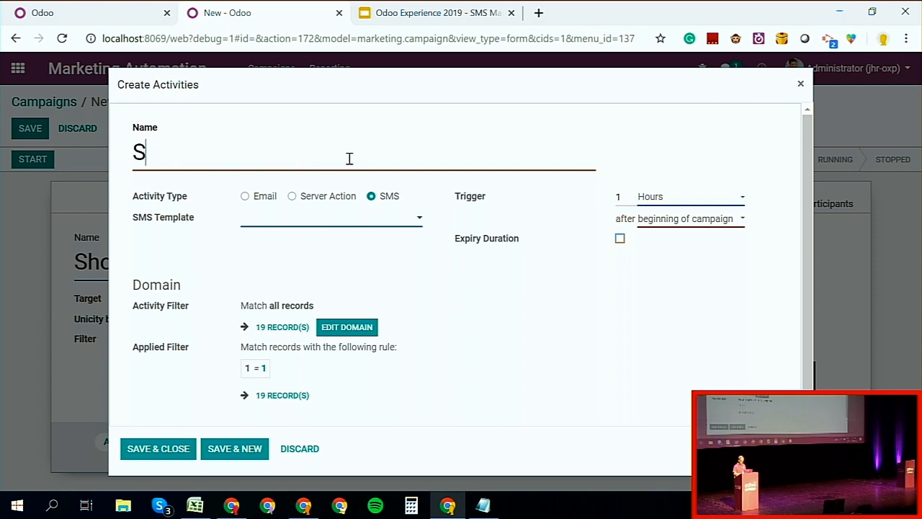
{"action": "type", "text": "hop open"}
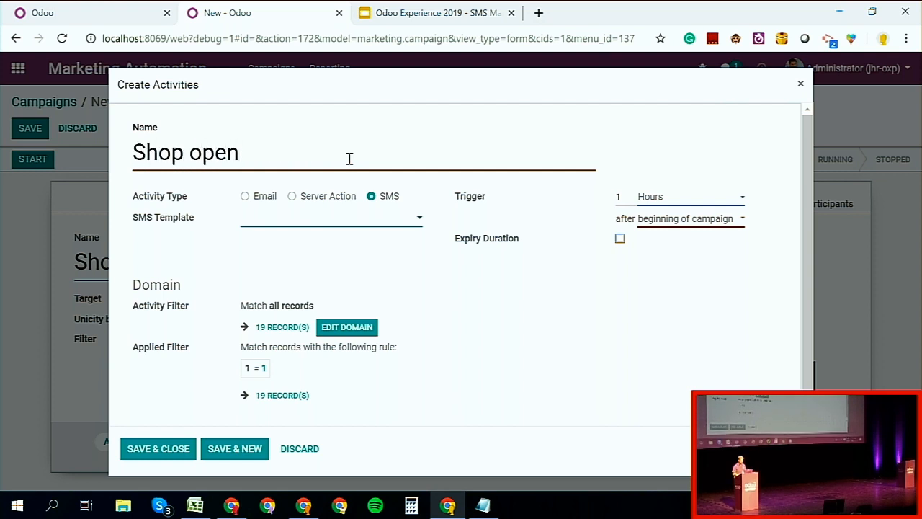
Step: Create the SMS template "Shop open" with the text "Hello the shop will be open on sunday" and save the template and activity
{"action": "left_click", "coordinate": [304, 216]}
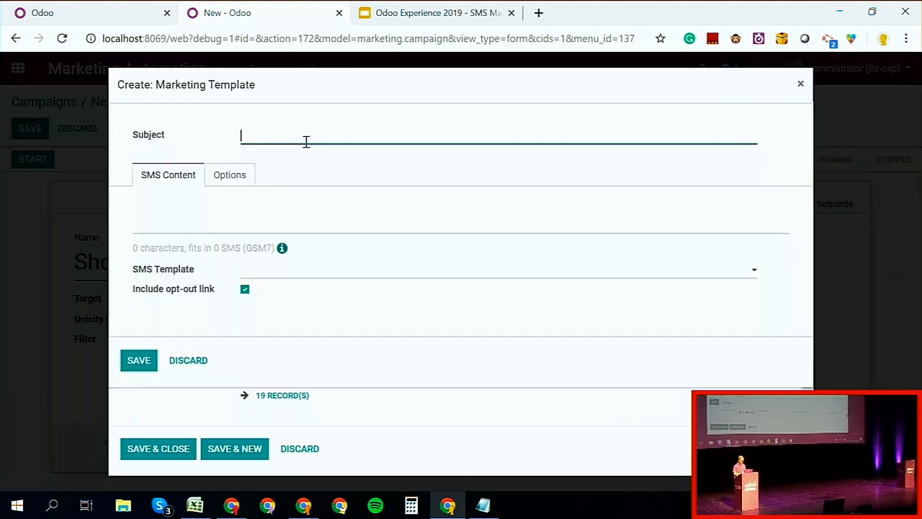
{"action": "left_click", "coordinate": [306, 142]}
{"action": "type", "text": "Shop open"}
{"action": "left_click", "coordinate": [265, 204]}
{"action": "type", "text": "Hello "}
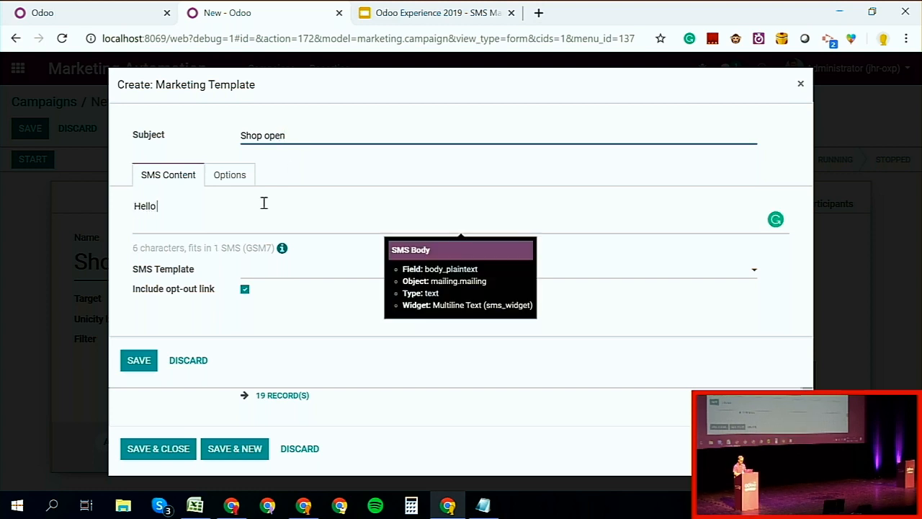
{"action": "type", "text": "the shop"}
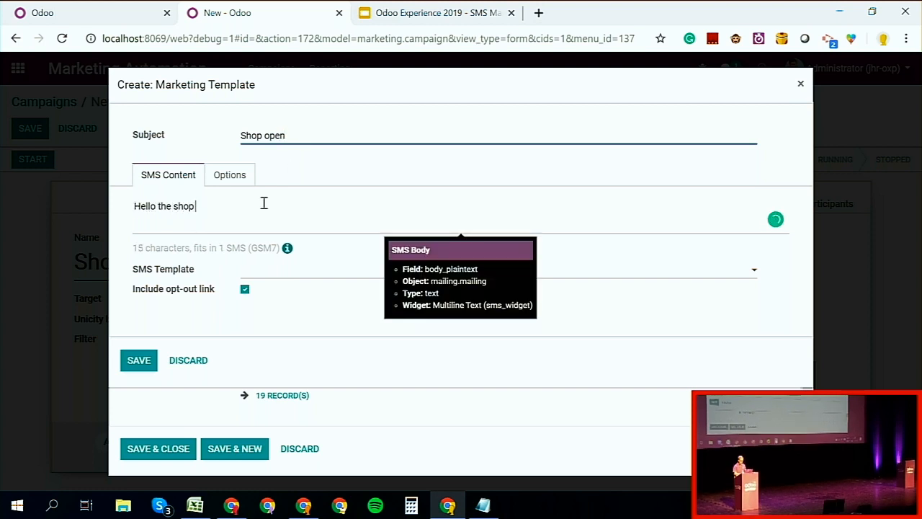
{"action": "type", "text": " will be open on Sunday"}
{"action": "left_click", "coordinate": [150, 362]}
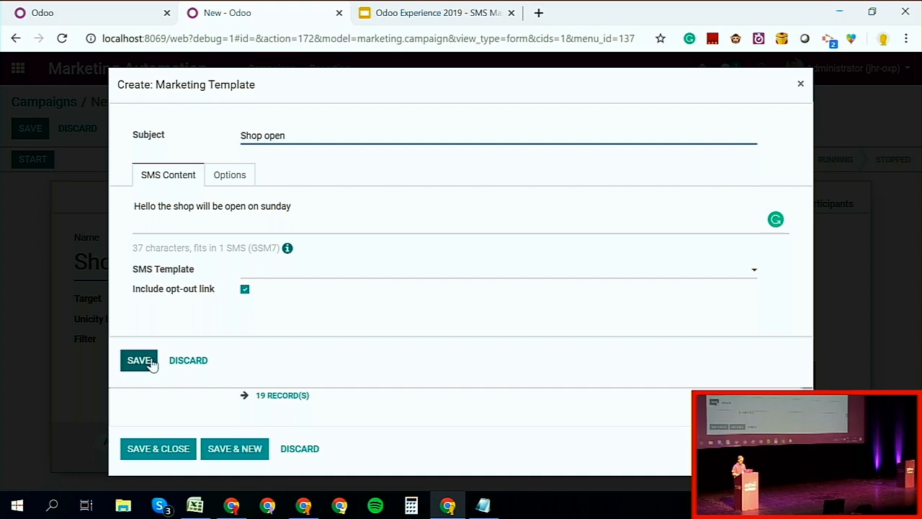
{"action": "left_click", "coordinate": [140, 454]}
Step: Add another workflow activity of type SMS named "2nd sms"
{"action": "scroll", "coordinate": [231, 396], "scroll_direction": "down", "scroll_amount": 2}
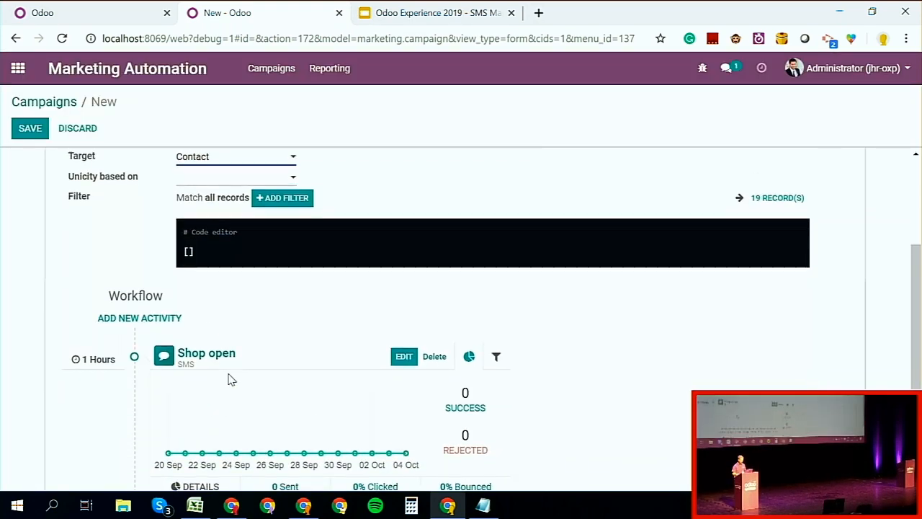
{"action": "scroll", "coordinate": [211, 335], "scroll_direction": "down", "scroll_amount": 1}
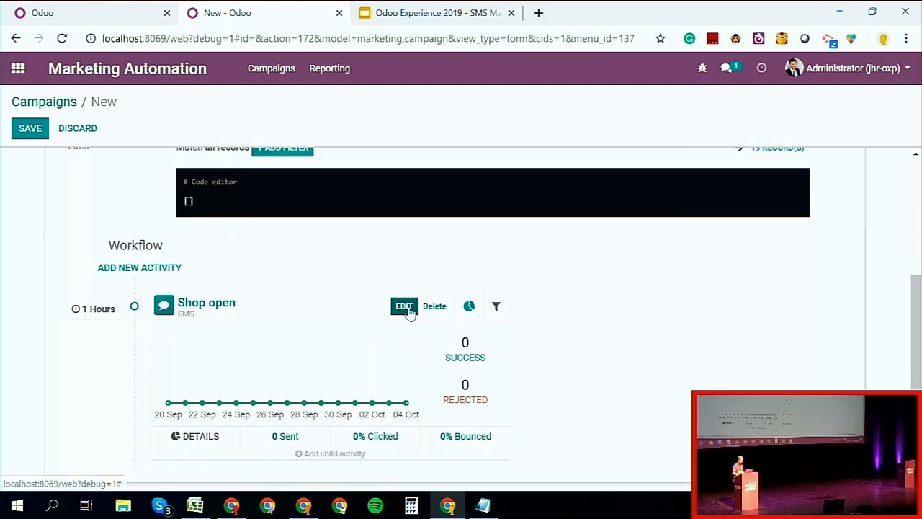
{"action": "left_click", "coordinate": [140, 279]}
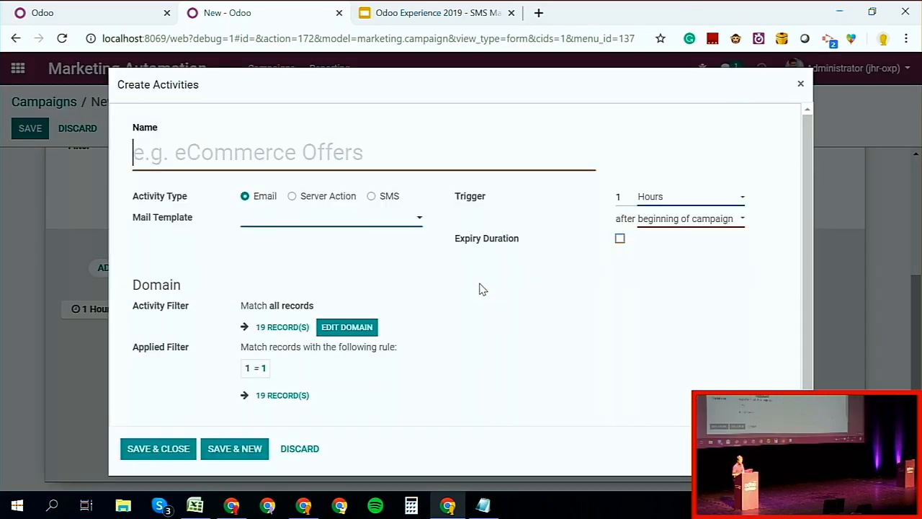
{"action": "left_click", "coordinate": [371, 197]}
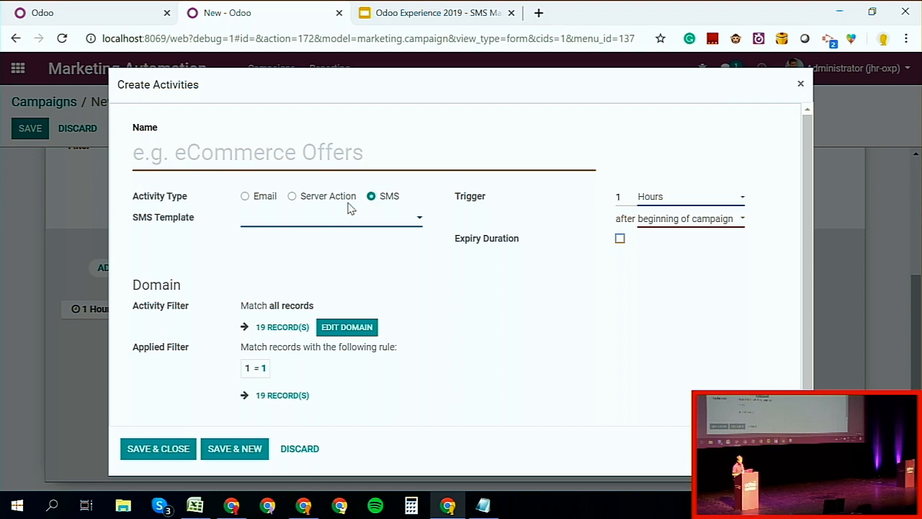
{"action": "left_click", "coordinate": [298, 163]}
{"action": "type", "text": "2nd sms"}
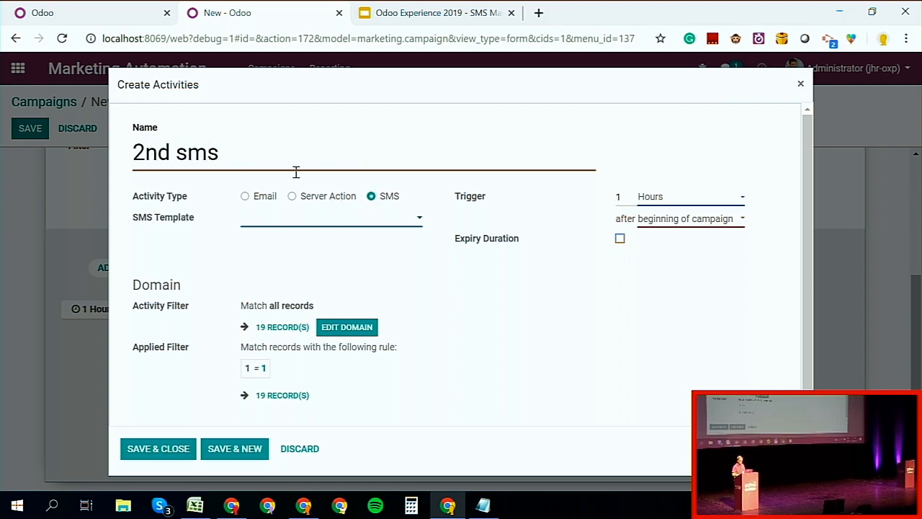
Step: Create the SMS template "Shop 2nd" with the text "I remind you the shop will be open on sunday" and save it
{"action": "left_click", "coordinate": [278, 220]}
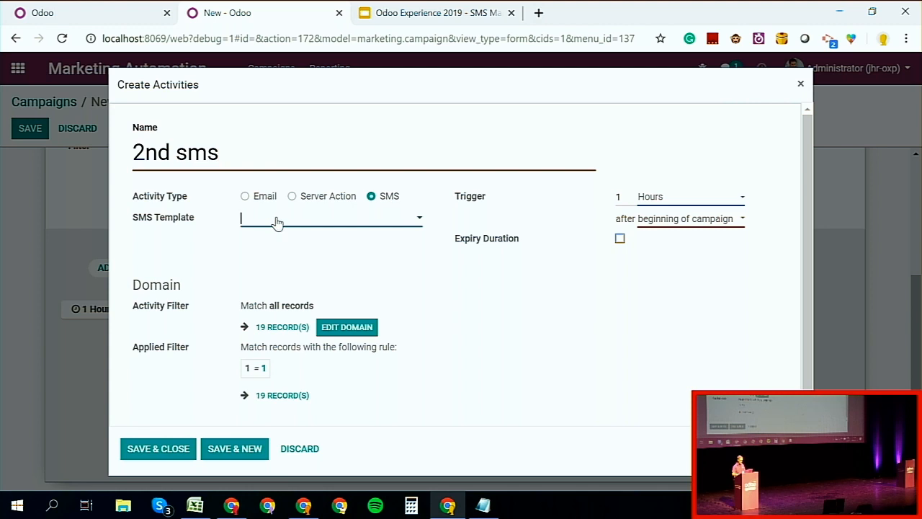
{"action": "left_click", "coordinate": [274, 261]}
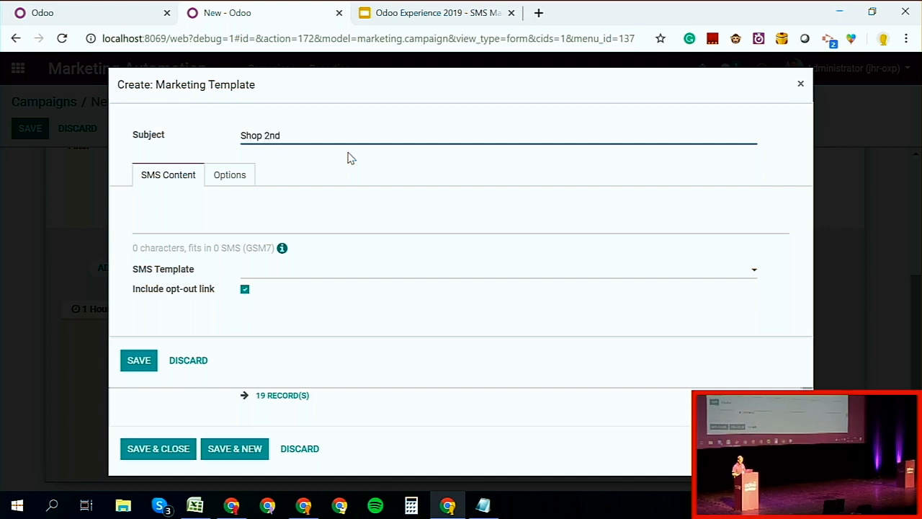
{"action": "left_click", "coordinate": [268, 205]}
{"action": "type", "text": "I r"}
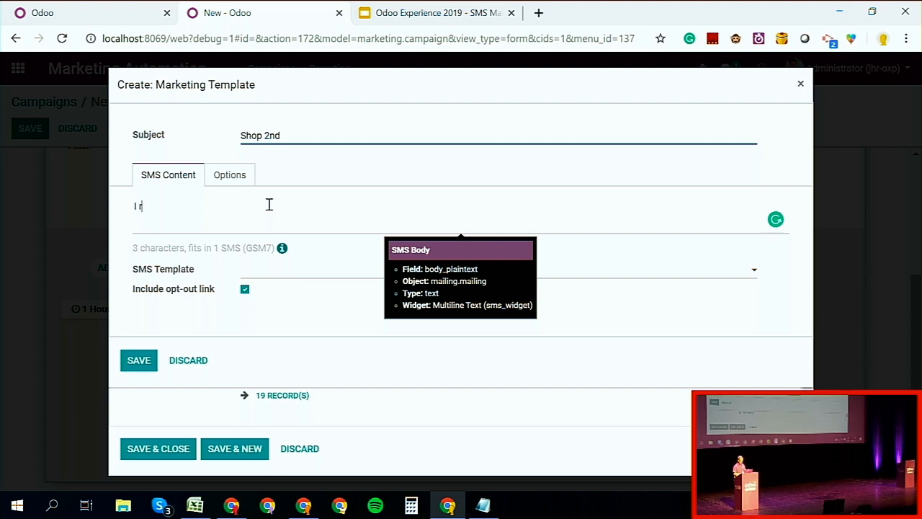
{"action": "type", "text": "emind you "}
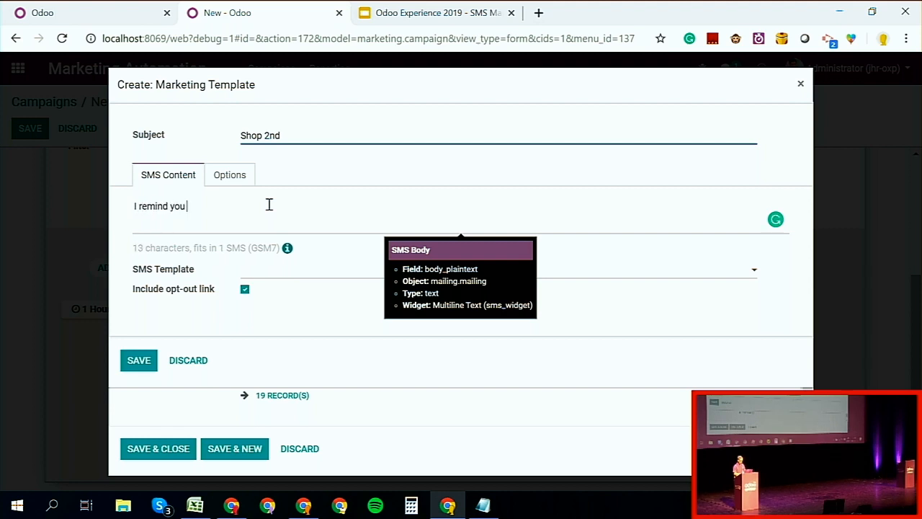
{"action": "type", "text": "the shop wi"}
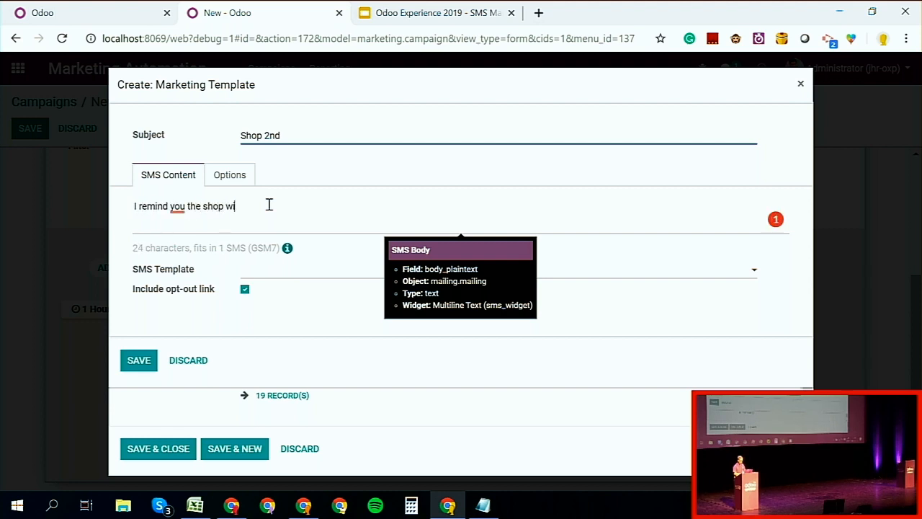
{"action": "type", "text": "ll be open o"}
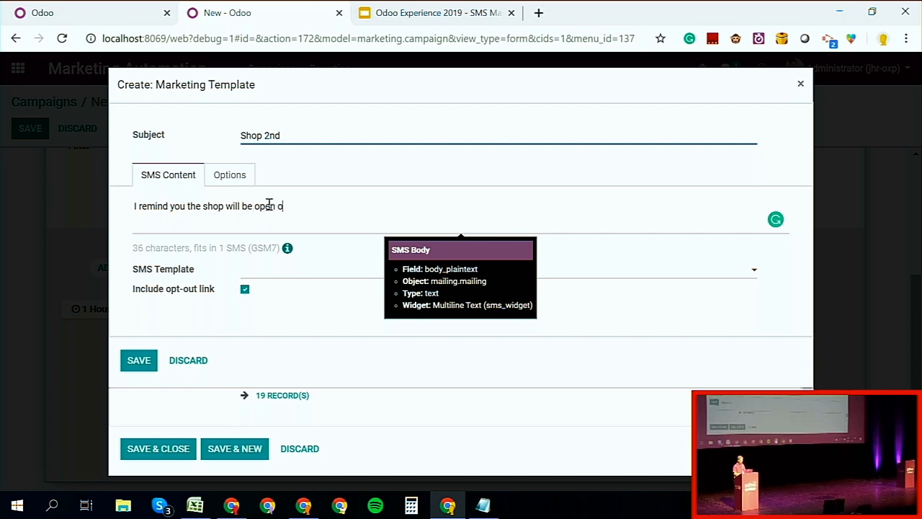
{"action": "type", "text": "n sunday"}
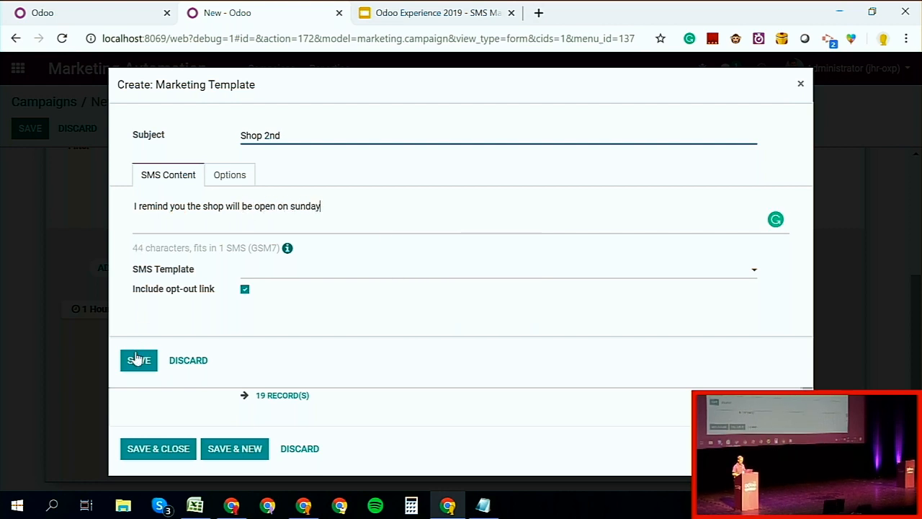
{"action": "left_click", "coordinate": [136, 359]}
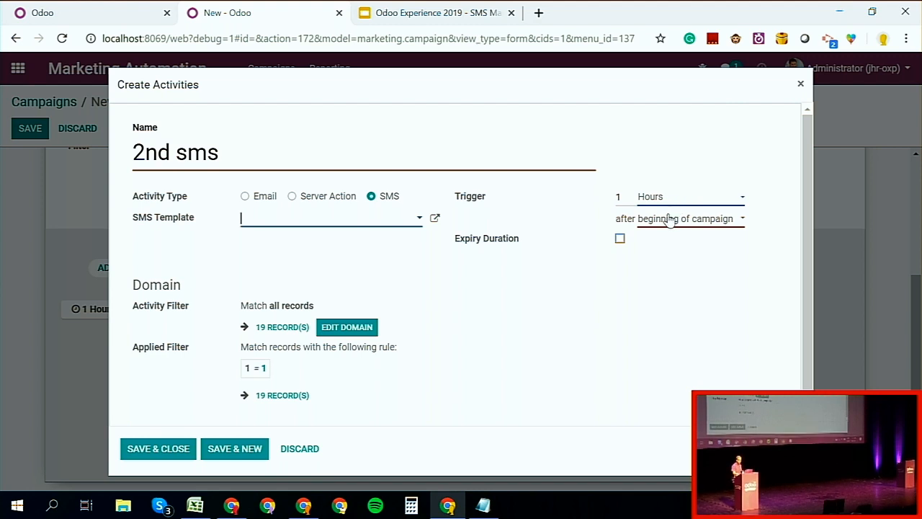
Step: Try to trigger the 2nd sms activity after another activity and set the trigger back to beginning of campaign
{"action": "left_click", "coordinate": [670, 196]}
{"action": "left_click", "coordinate": [667, 208]}
{"action": "left_click", "coordinate": [665, 220]}
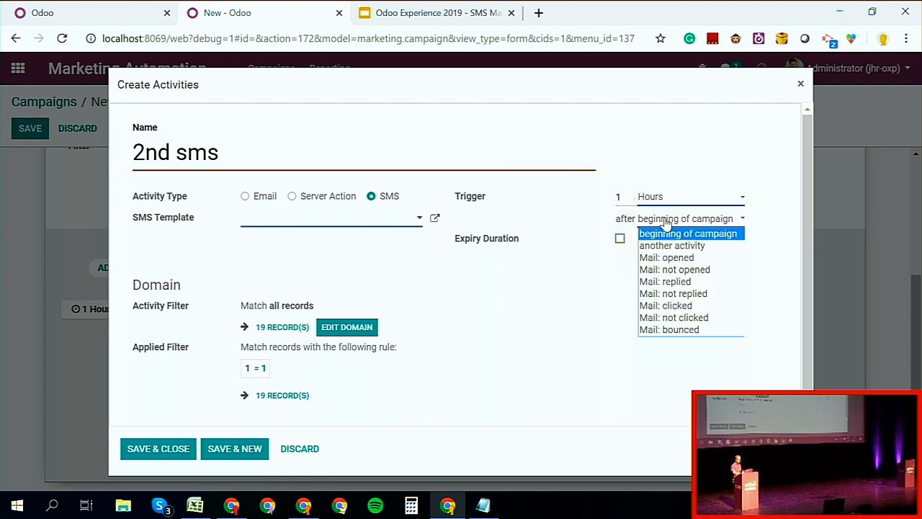
{"action": "left_click", "coordinate": [667, 246]}
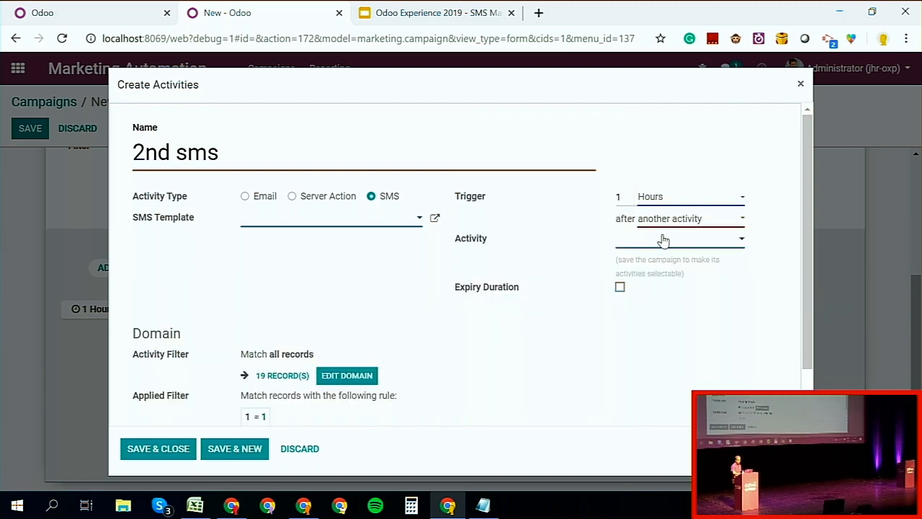
{"action": "left_click", "coordinate": [663, 240]}
{"action": "left_click", "coordinate": [657, 247]}
{"action": "left_click", "coordinate": [165, 457]}
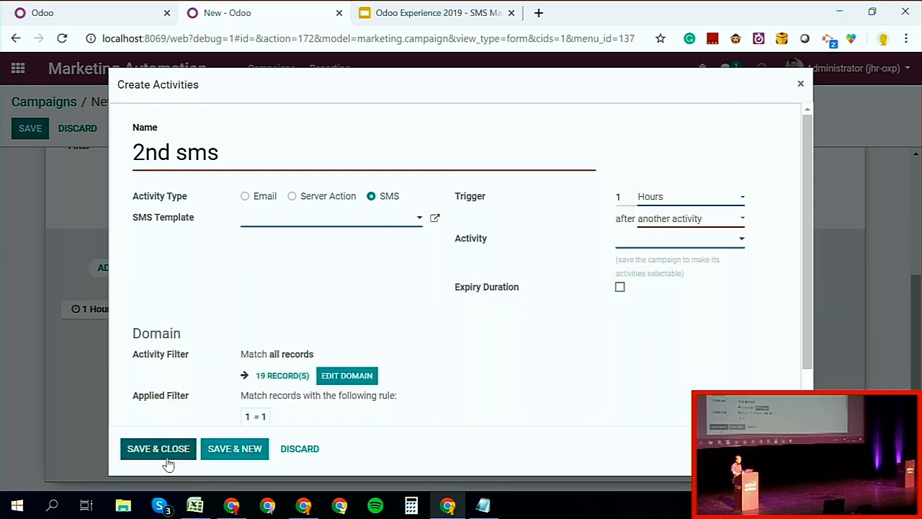
{"action": "left_click", "coordinate": [671, 220]}
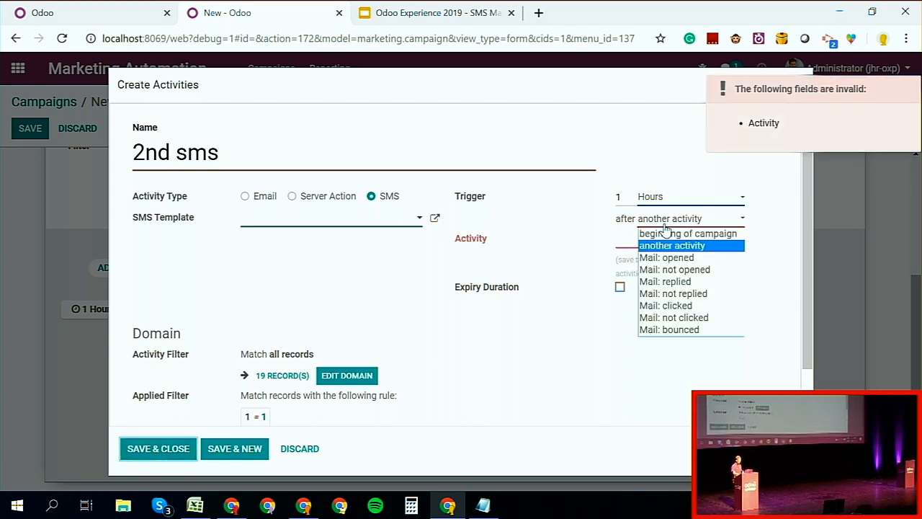
{"action": "left_click", "coordinate": [669, 234]}
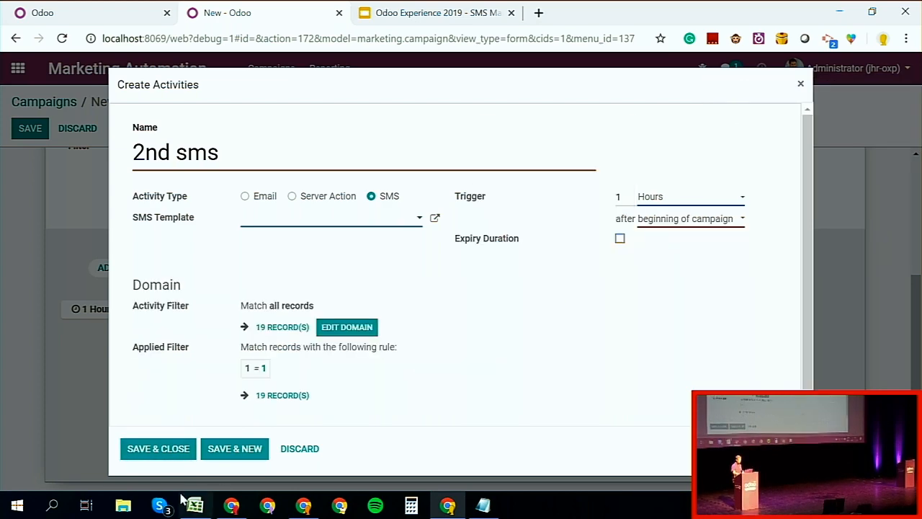
Step: Save the 2nd sms activity and the campaign, and reopen the campaign for editing
{"action": "left_click", "coordinate": [158, 454]}
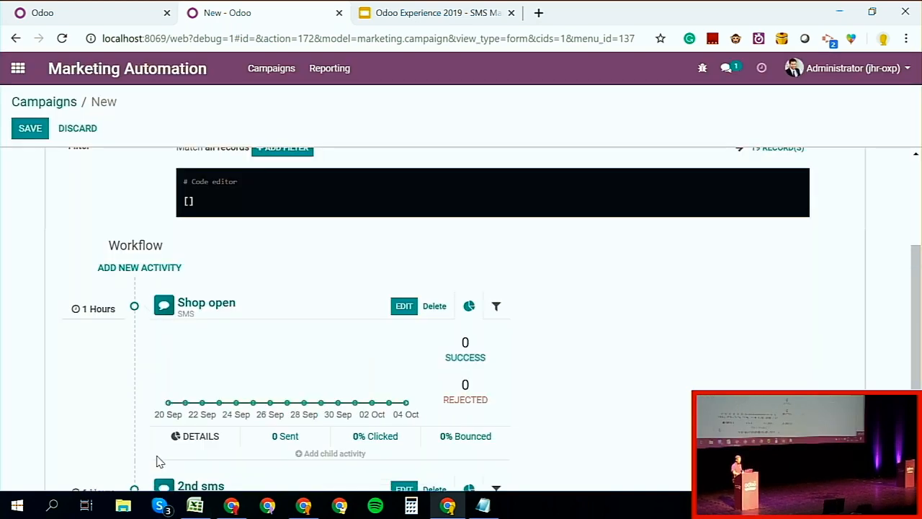
{"action": "left_click", "coordinate": [33, 135]}
{"action": "left_click", "coordinate": [29, 130]}
Step: Set the Shop open activity to trigger 1 hour after another activity, choosing 2nd sms, and save the activity
{"action": "scroll", "coordinate": [370, 295], "scroll_direction": "down", "scroll_amount": 5}
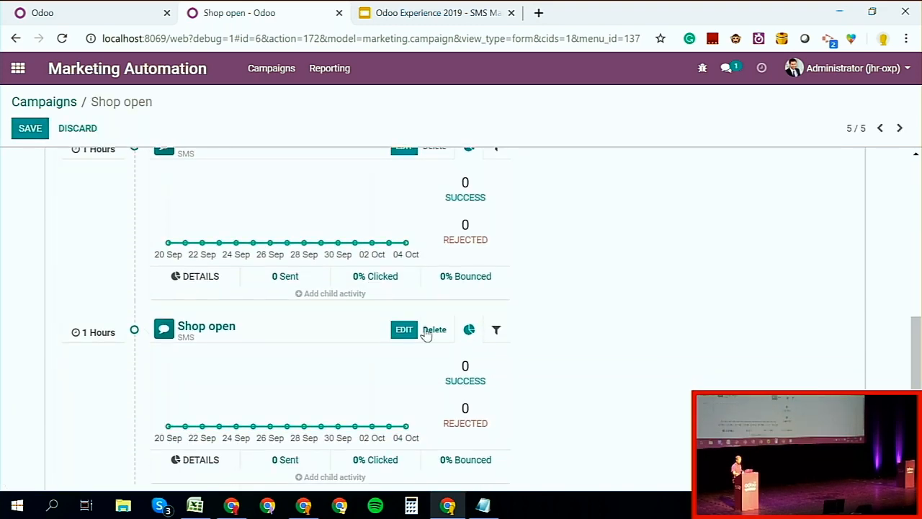
{"action": "left_click", "coordinate": [403, 329]}
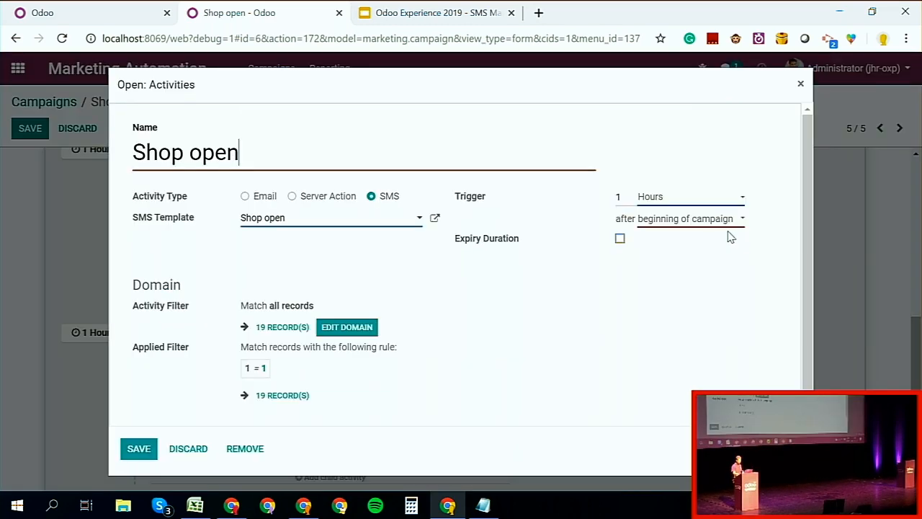
{"action": "left_click", "coordinate": [710, 217]}
{"action": "left_click", "coordinate": [686, 243]}
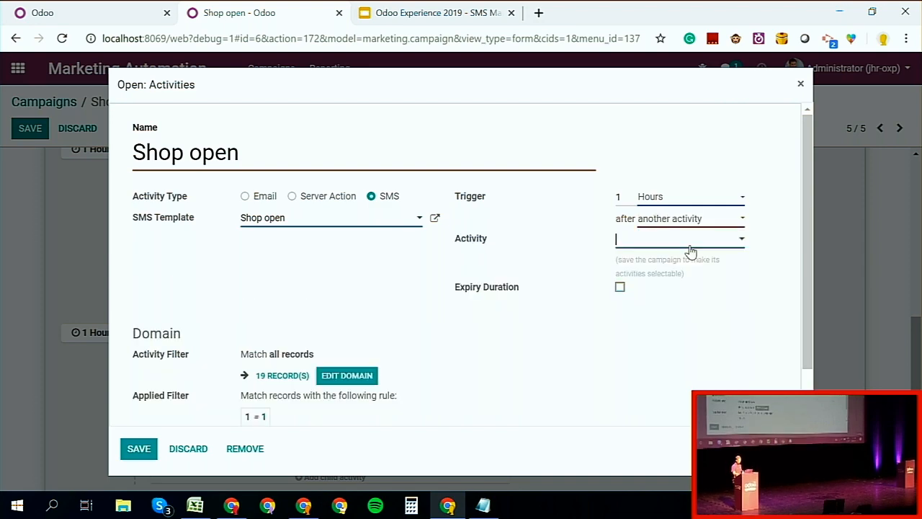
{"action": "left_click", "coordinate": [690, 245]}
{"action": "left_click", "coordinate": [685, 257]}
{"action": "left_click", "coordinate": [139, 448]}
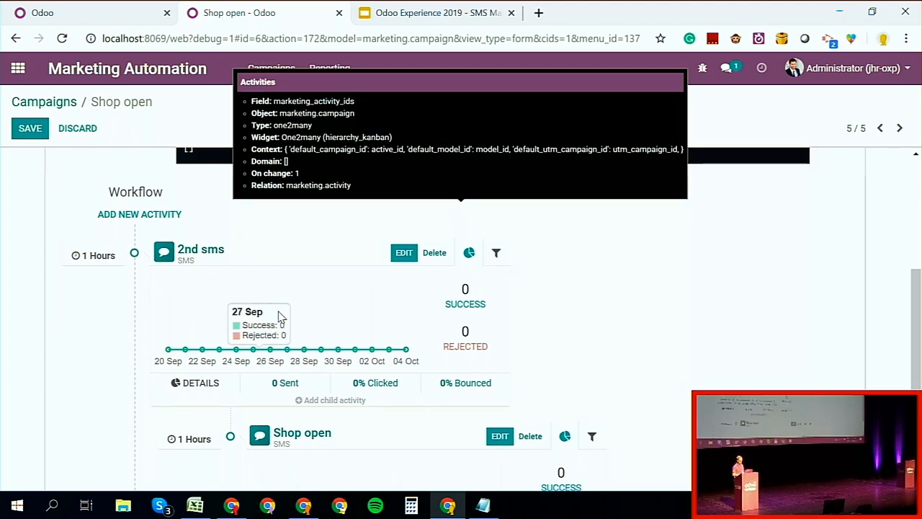
{"action": "scroll", "coordinate": [303, 360], "scroll_direction": "down", "scroll_amount": 2}
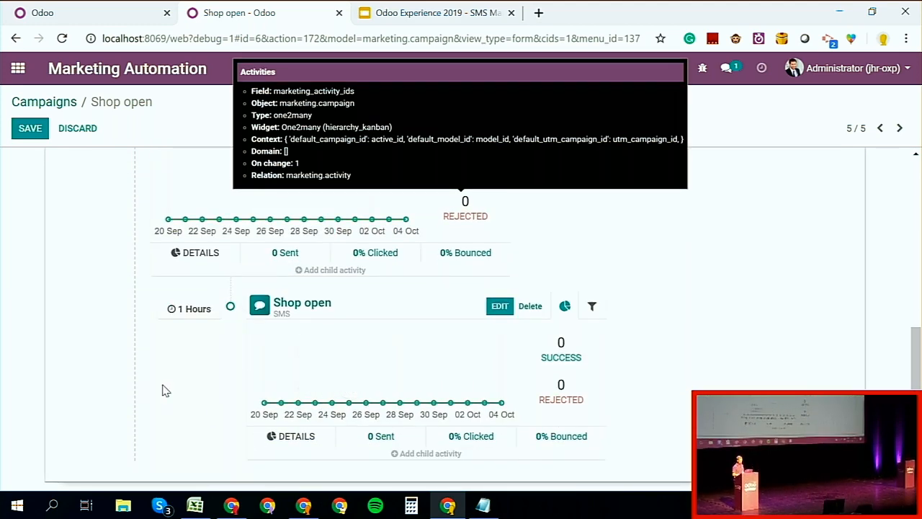
{"action": "scroll", "coordinate": [162, 391], "scroll_direction": "up", "scroll_amount": 2}
{"action": "scroll", "coordinate": [164, 389], "scroll_direction": "up", "scroll_amount": 4}
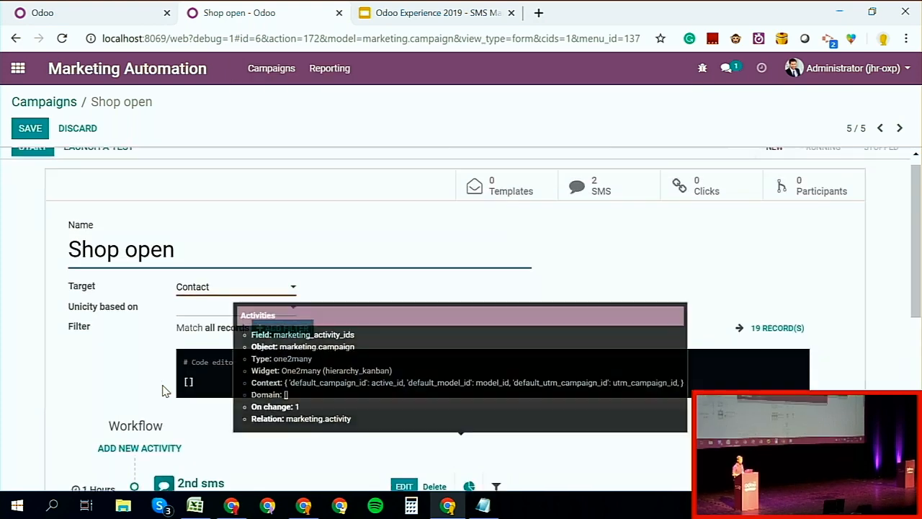
Step: Switch to the SMS Marketing presentation in Google Slides to check the use cases, and return to the Shop open campaign
{"action": "scroll", "coordinate": [162, 390], "scroll_direction": "up", "scroll_amount": 1}
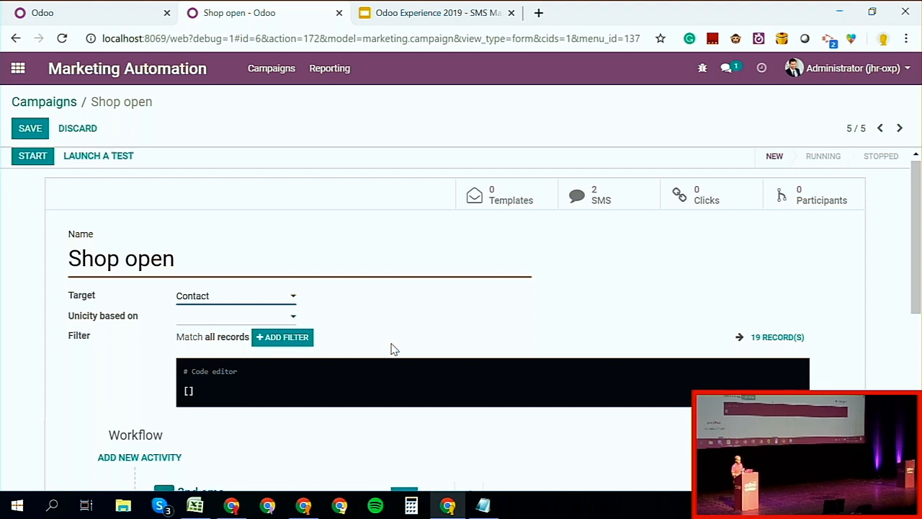
{"action": "scroll", "coordinate": [393, 350], "scroll_direction": "down", "scroll_amount": 1}
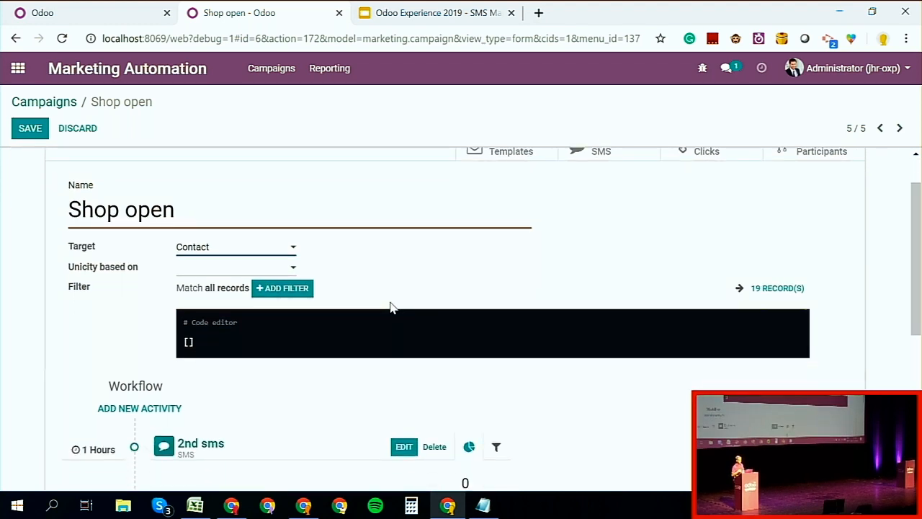
{"action": "left_click", "coordinate": [458, 12]}
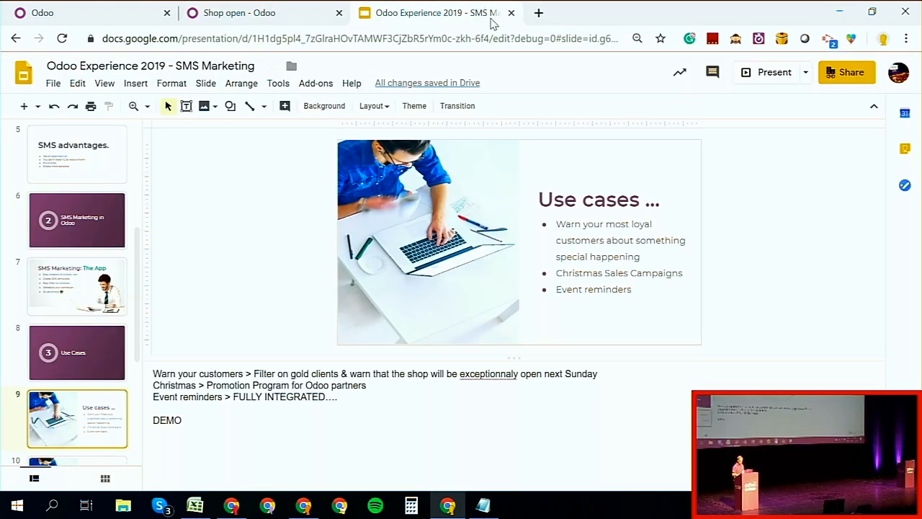
{"action": "left_click", "coordinate": [245, 12]}
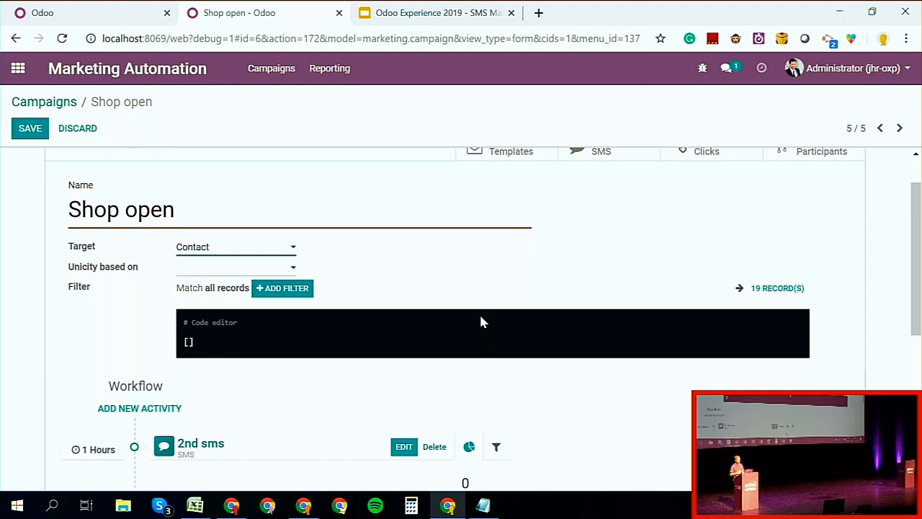
Step: Filter the Shop open campaign's target contacts with the rule Tags contains "gold"
{"action": "scroll", "coordinate": [481, 322], "scroll_direction": "down", "scroll_amount": 3}
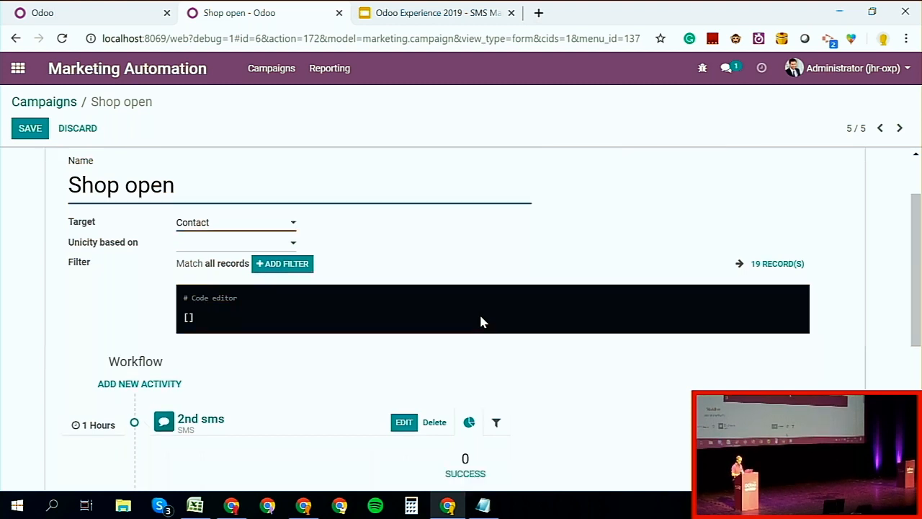
{"action": "scroll", "coordinate": [481, 317], "scroll_direction": "up", "scroll_amount": 4}
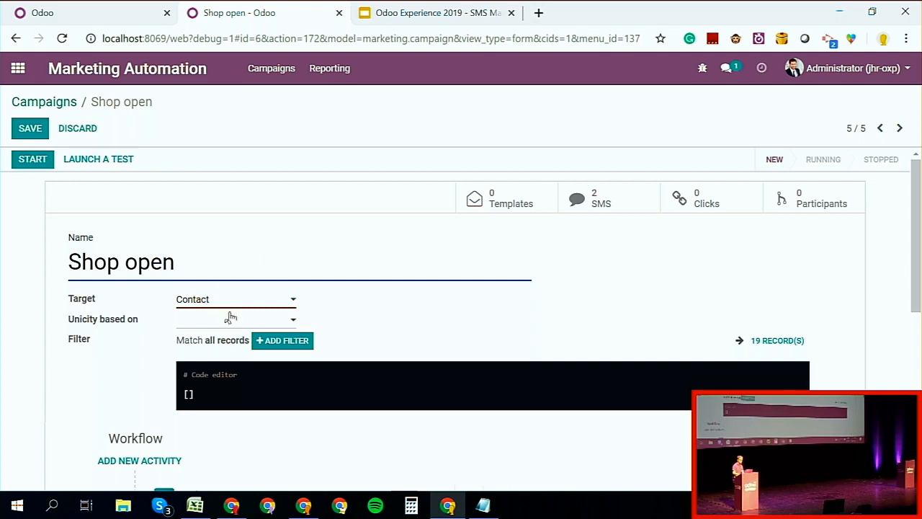
{"action": "left_click", "coordinate": [269, 341]}
{"action": "left_click", "coordinate": [241, 360]}
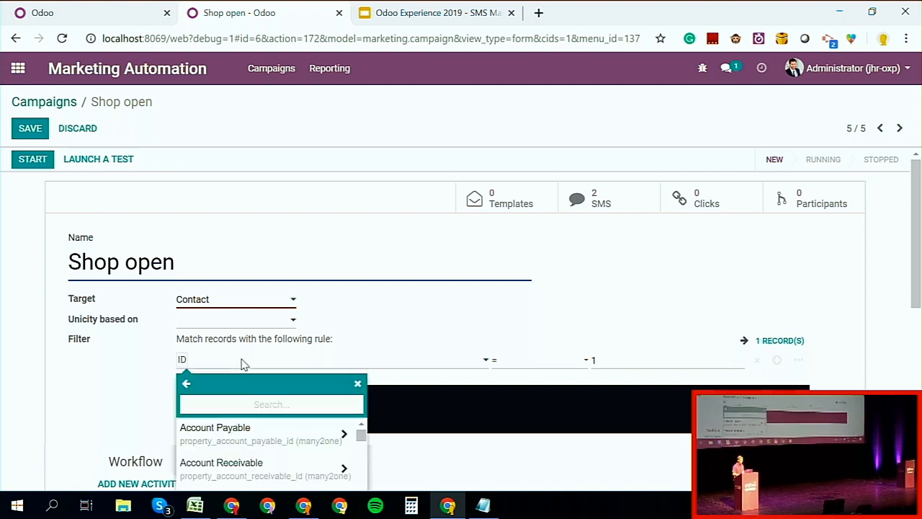
{"action": "type", "text": "tag"}
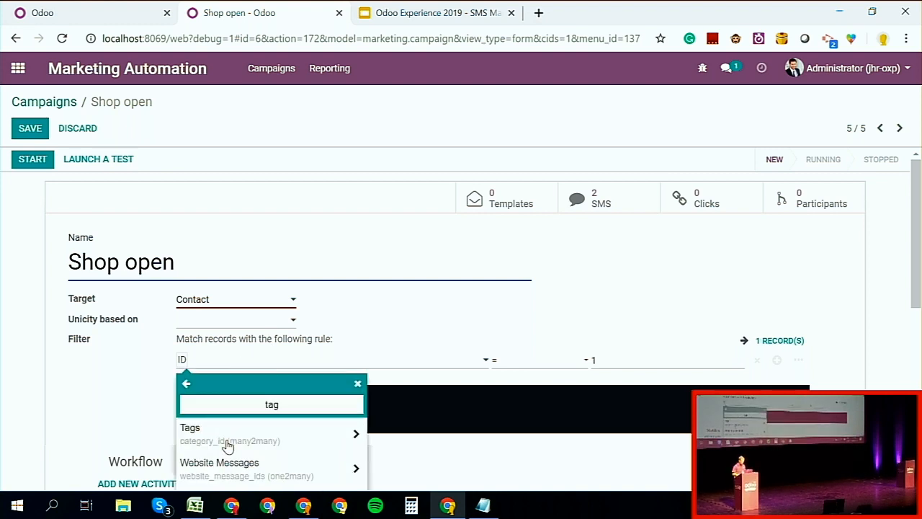
{"action": "left_click", "coordinate": [227, 441]}
{"action": "left_click", "coordinate": [562, 363]}
{"action": "left_click", "coordinate": [534, 362]}
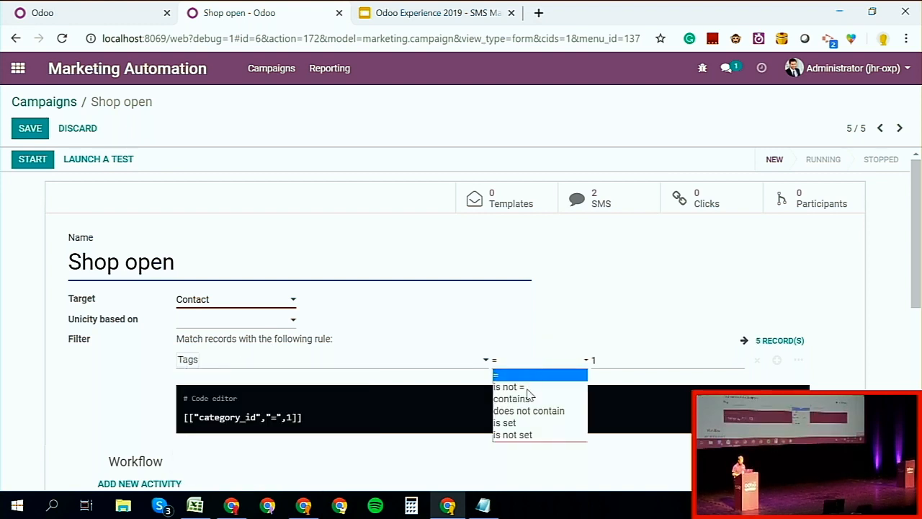
{"action": "left_click", "coordinate": [522, 400]}
{"action": "double_click", "coordinate": [631, 366]}
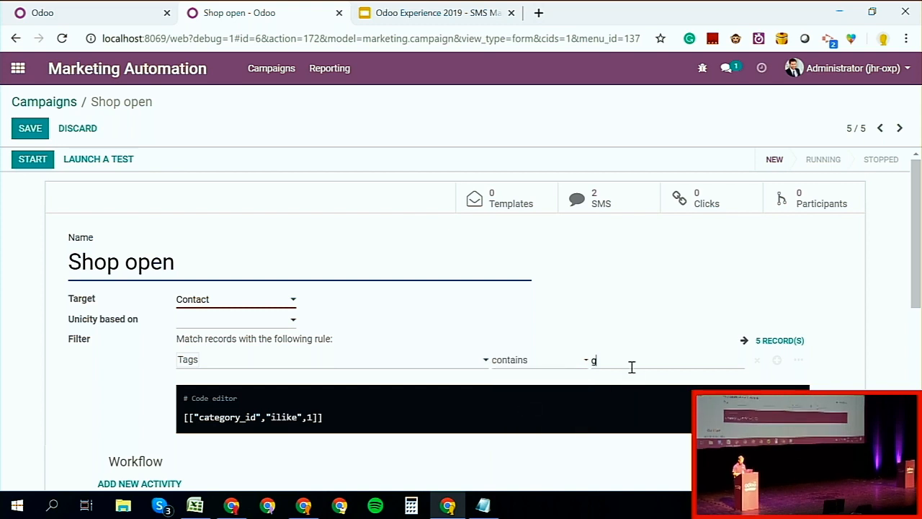
{"action": "left_click", "coordinate": [623, 322]}
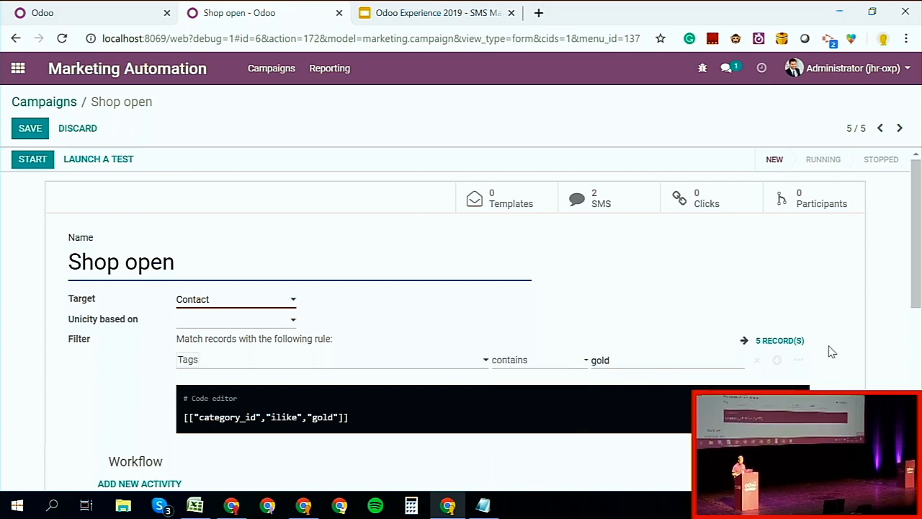
Step: View the list of contacts matching the gold filter, close it and look over the campaign's workflow
{"action": "left_click", "coordinate": [768, 343]}
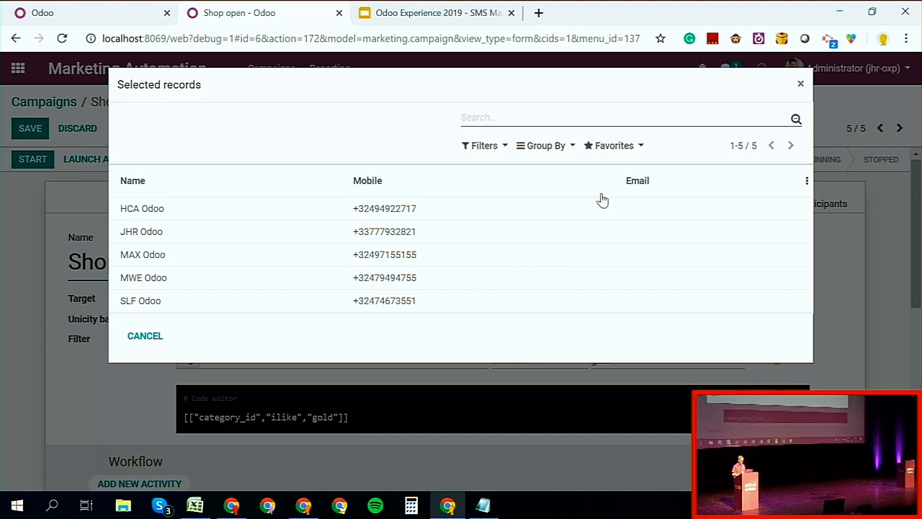
{"action": "left_click", "coordinate": [795, 83]}
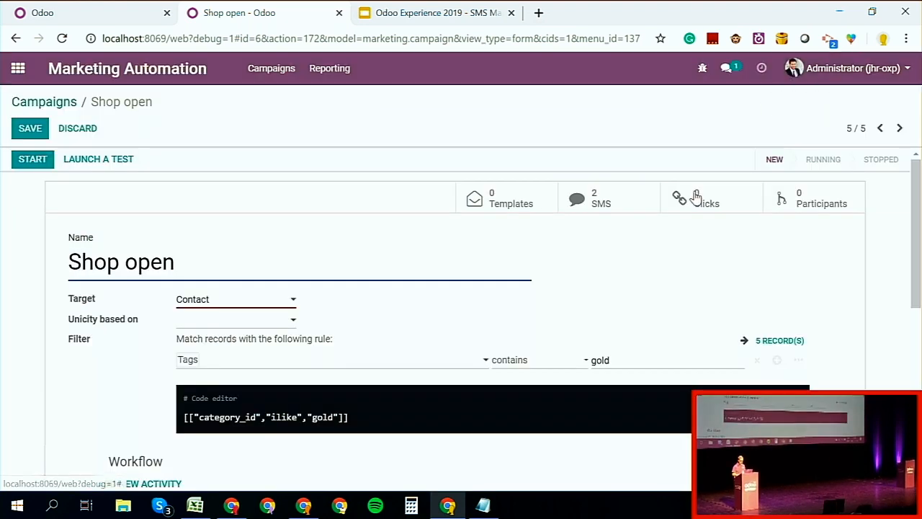
{"action": "scroll", "coordinate": [662, 315], "scroll_direction": "down", "scroll_amount": 1}
{"action": "scroll", "coordinate": [663, 315], "scroll_direction": "down", "scroll_amount": 1}
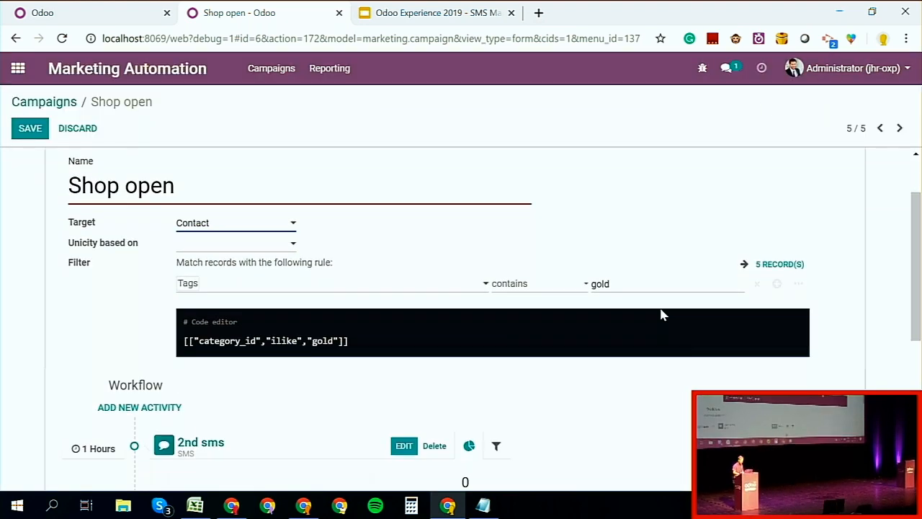
{"action": "scroll", "coordinate": [662, 315], "scroll_direction": "down", "scroll_amount": 1}
{"action": "scroll", "coordinate": [663, 315], "scroll_direction": "up", "scroll_amount": 2}
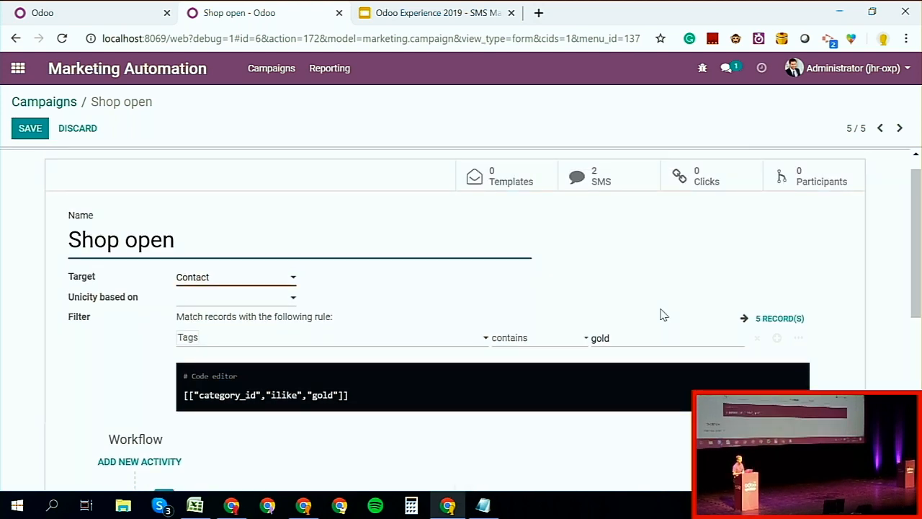
{"action": "scroll", "coordinate": [663, 315], "scroll_direction": "down", "scroll_amount": 3}
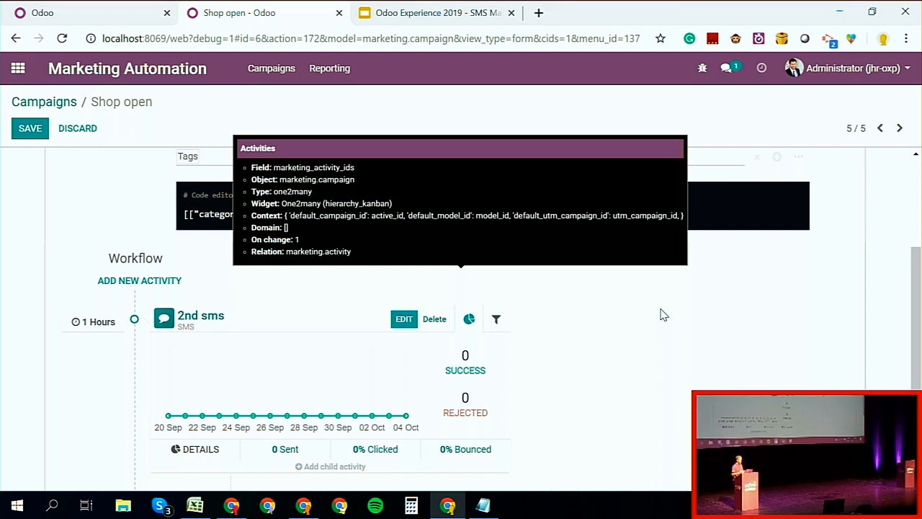
Step: Check the use cases and speaker notes in the Google Slides presentation again, and go back to the Odoo campaign
{"action": "left_click", "coordinate": [398, 22]}
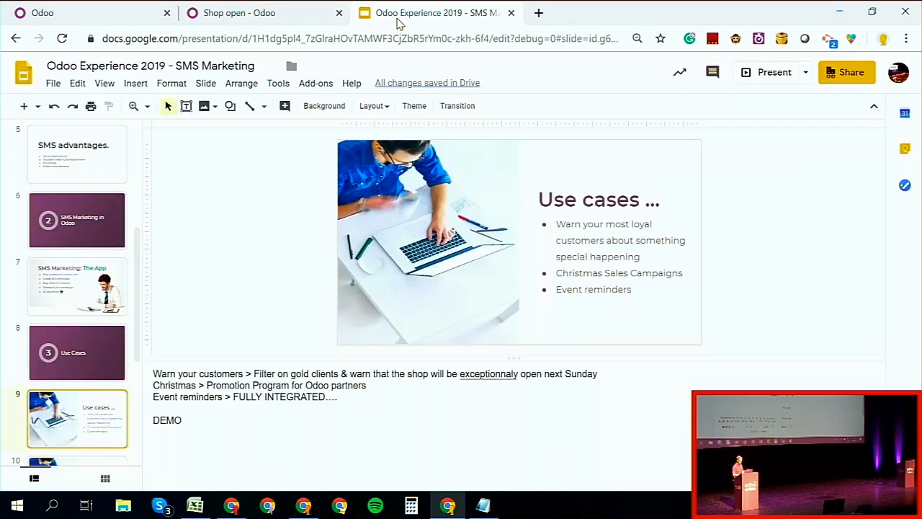
{"action": "scroll", "coordinate": [72, 387], "scroll_direction": "down", "scroll_amount": 2}
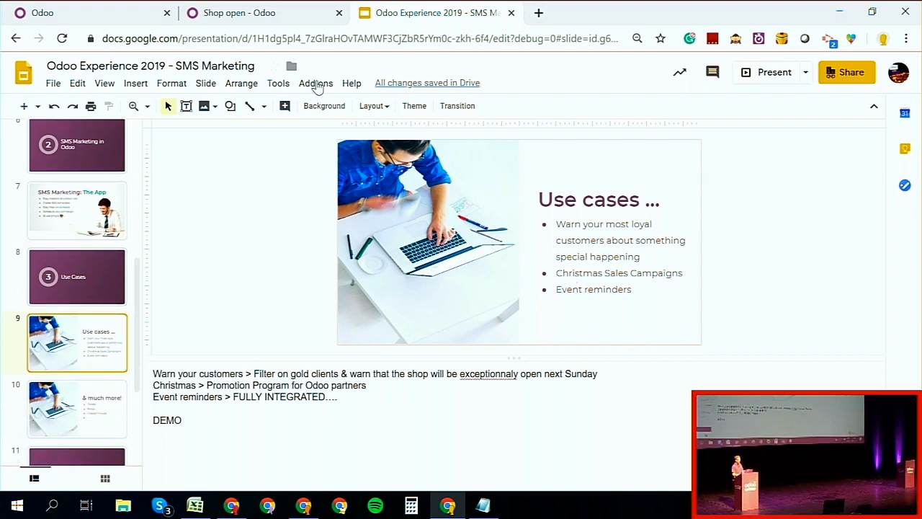
{"action": "left_click", "coordinate": [293, 14]}
Step: Search the target models for "sal" and discard the Shop open campaign's unsaved changes
{"action": "scroll", "coordinate": [328, 296], "scroll_direction": "up", "scroll_amount": 2}
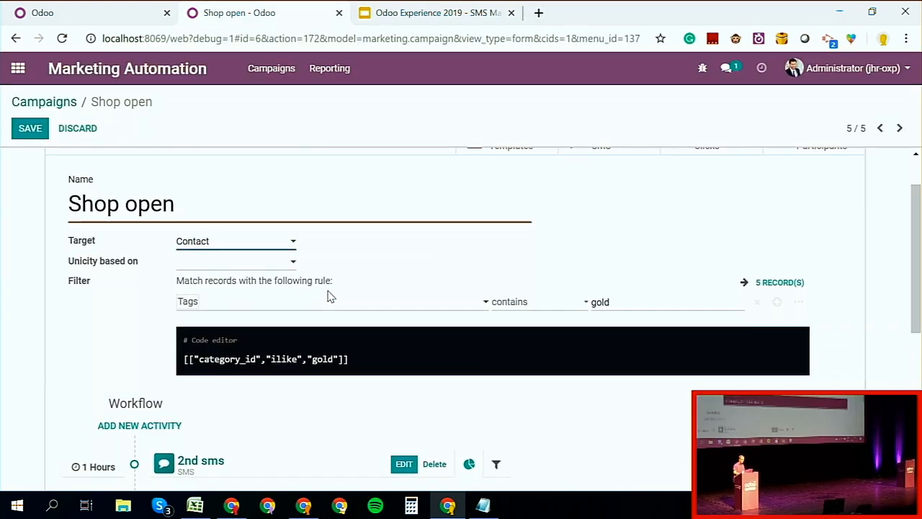
{"action": "left_click", "coordinate": [238, 249]}
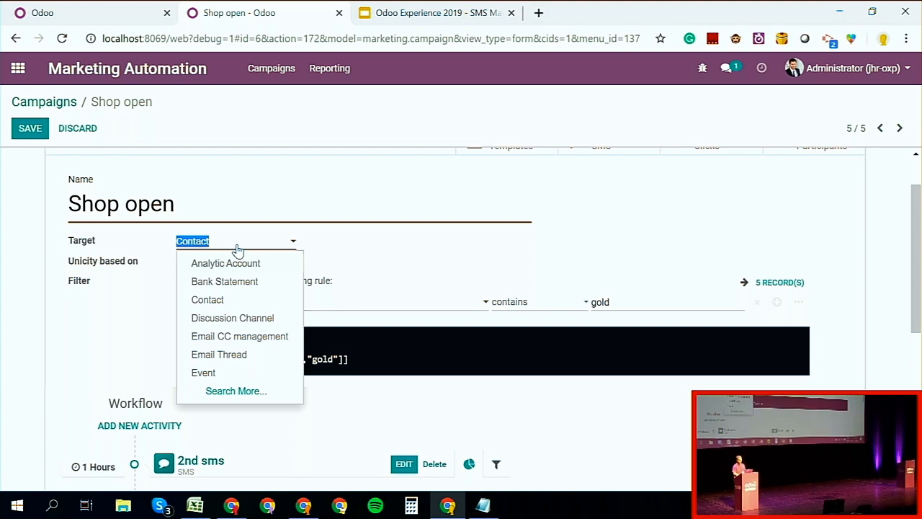
{"action": "type", "text": "sal"}
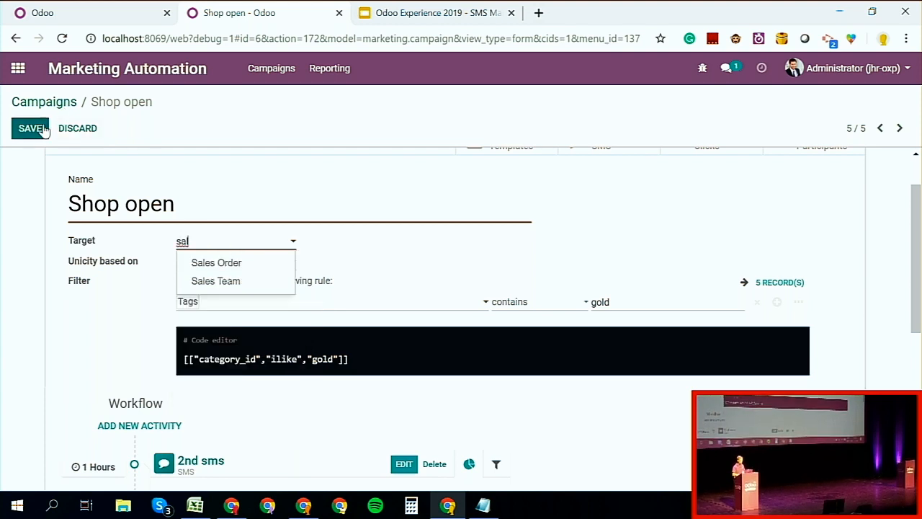
{"action": "left_click", "coordinate": [79, 132]}
{"action": "left_click", "coordinate": [246, 162]}
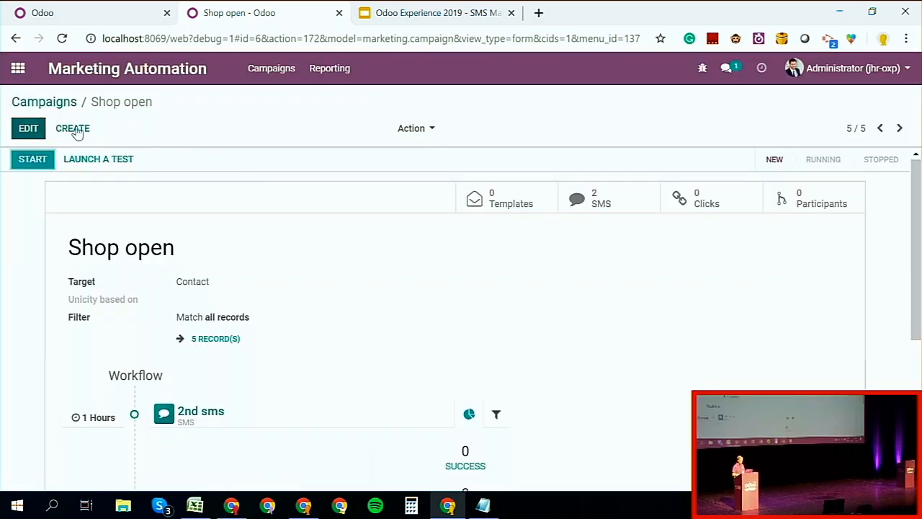
Step: Create a new marketing campaign named "quotation" with Sales Order as its target
{"action": "left_click", "coordinate": [75, 131]}
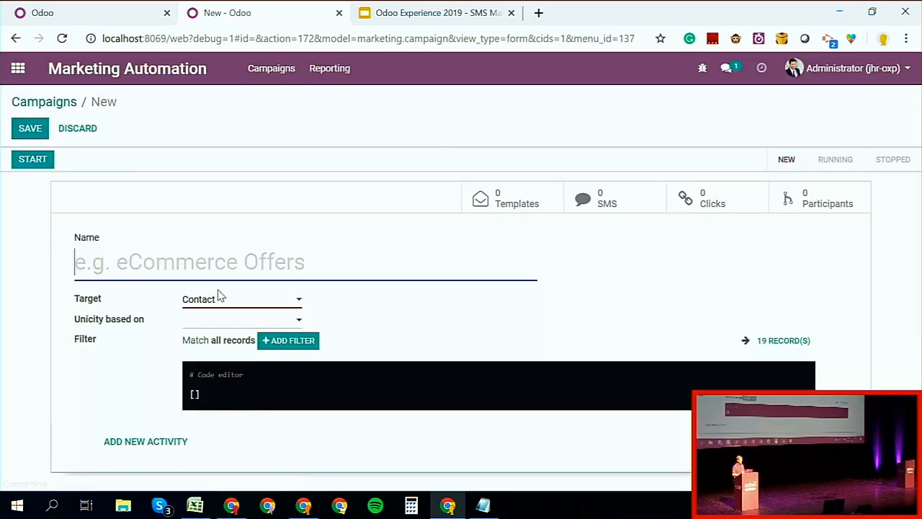
{"action": "left_click", "coordinate": [214, 301]}
{"action": "type", "text": "sale"}
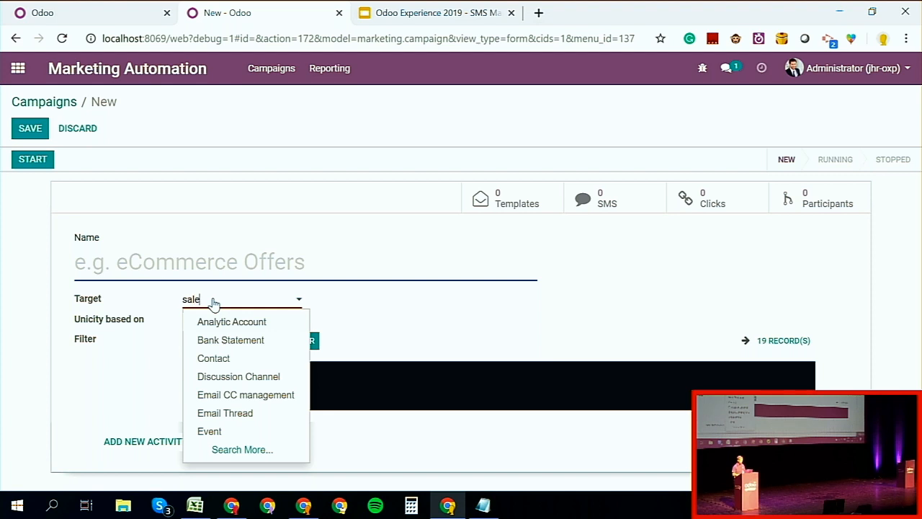
{"action": "left_click", "coordinate": [217, 324]}
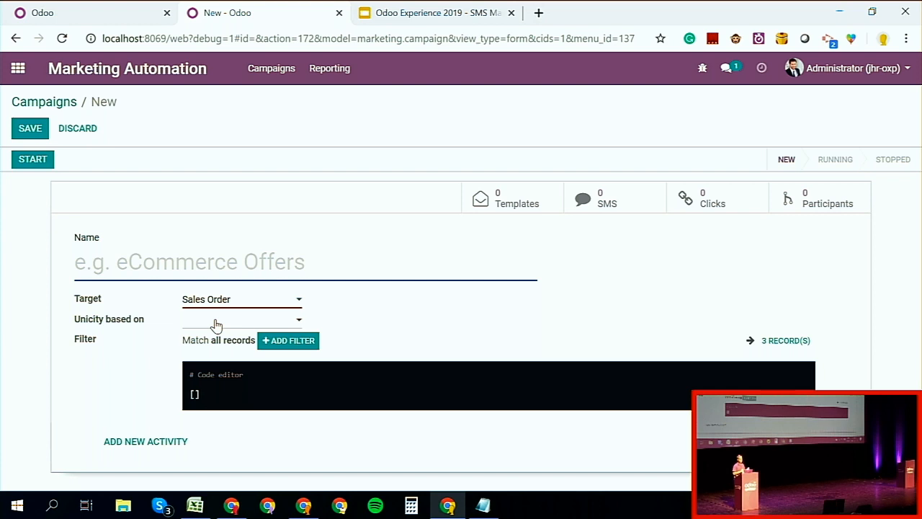
{"action": "left_click", "coordinate": [227, 261]}
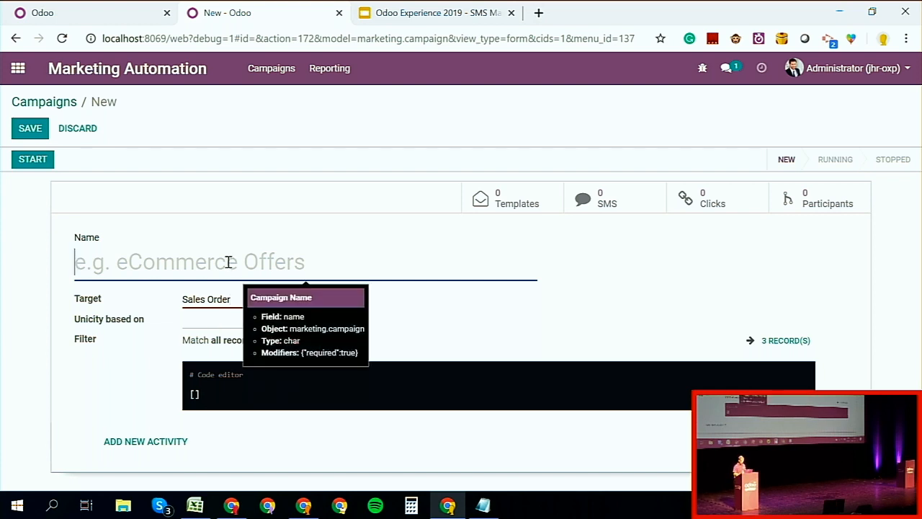
{"action": "type", "text": "quota"}
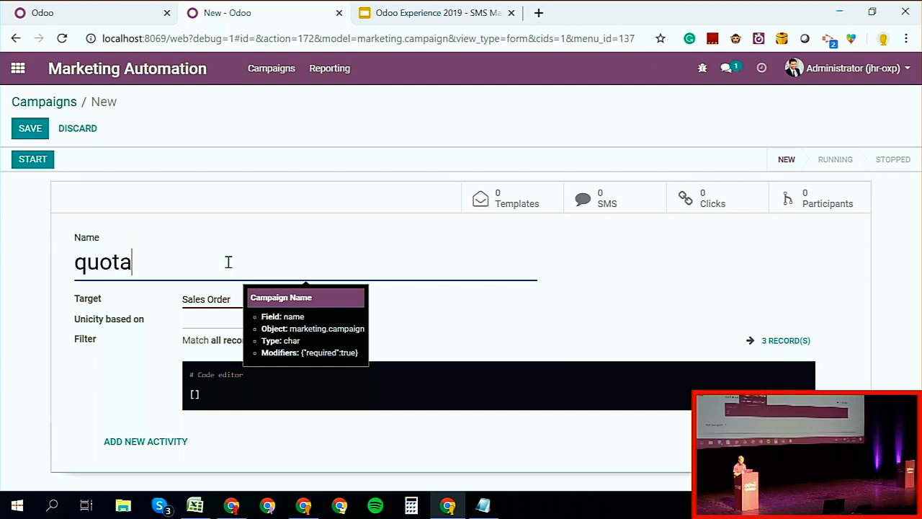
{"action": "type", "text": "tion"}
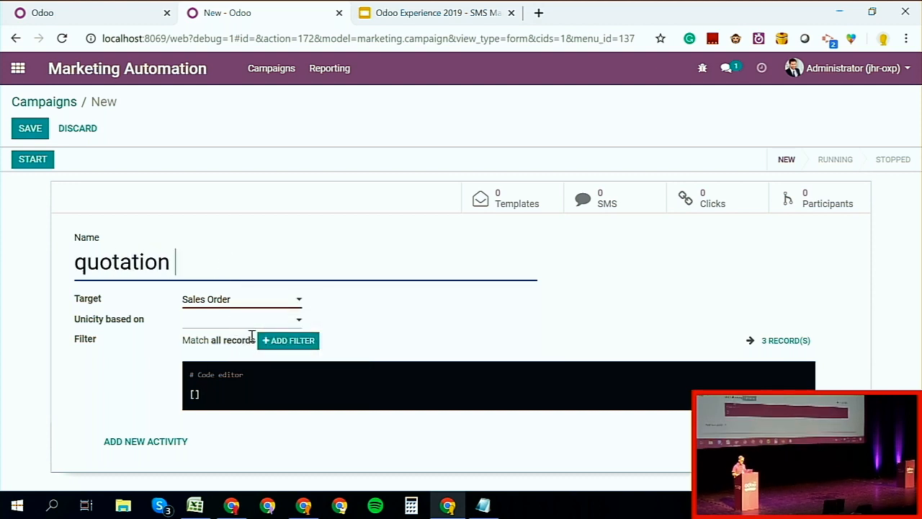
Step: Filter the quotation campaign's sales orders with the rule Status = Quotation Sent
{"action": "left_click", "coordinate": [268, 342]}
{"action": "left_click", "coordinate": [235, 362]}
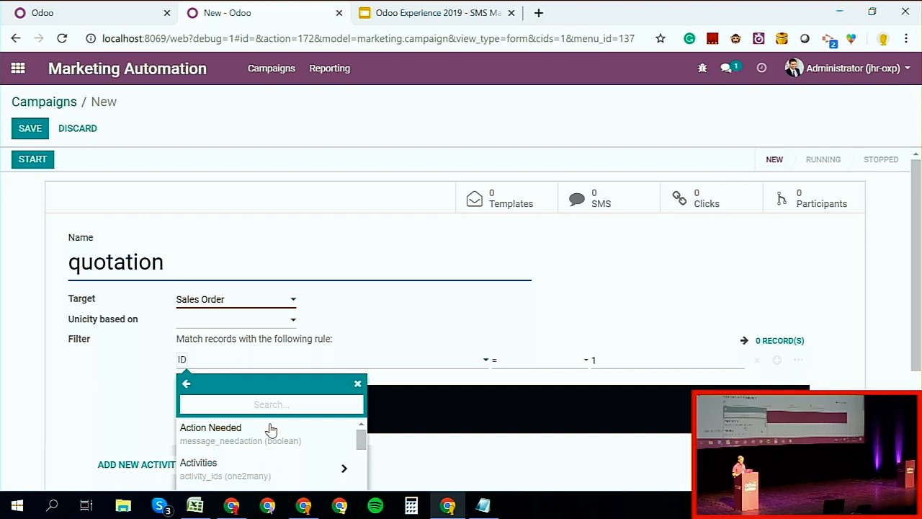
{"action": "type", "text": "stat"}
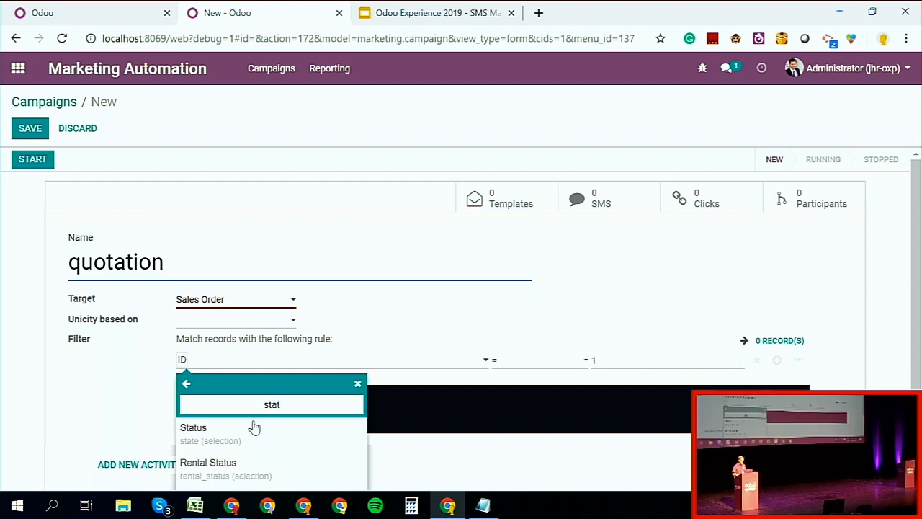
{"action": "left_click", "coordinate": [254, 427]}
{"action": "left_click", "coordinate": [608, 362]}
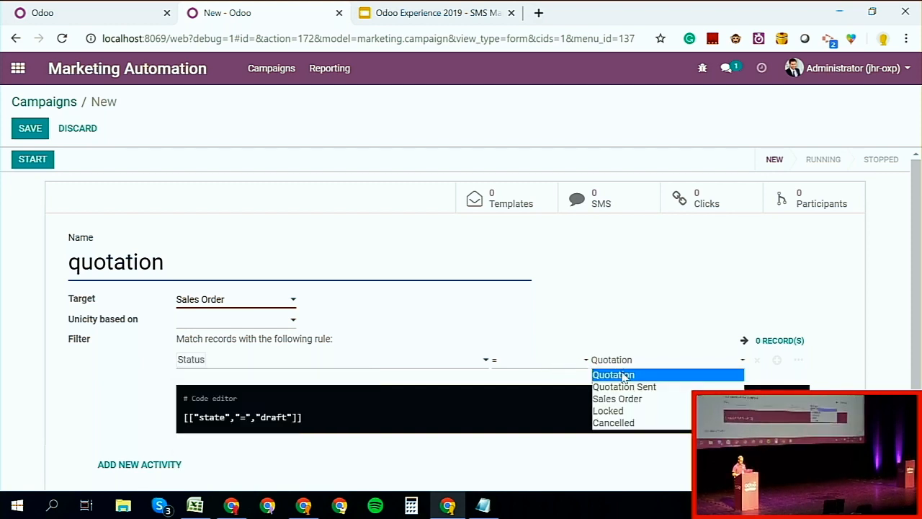
{"action": "left_click", "coordinate": [624, 387]}
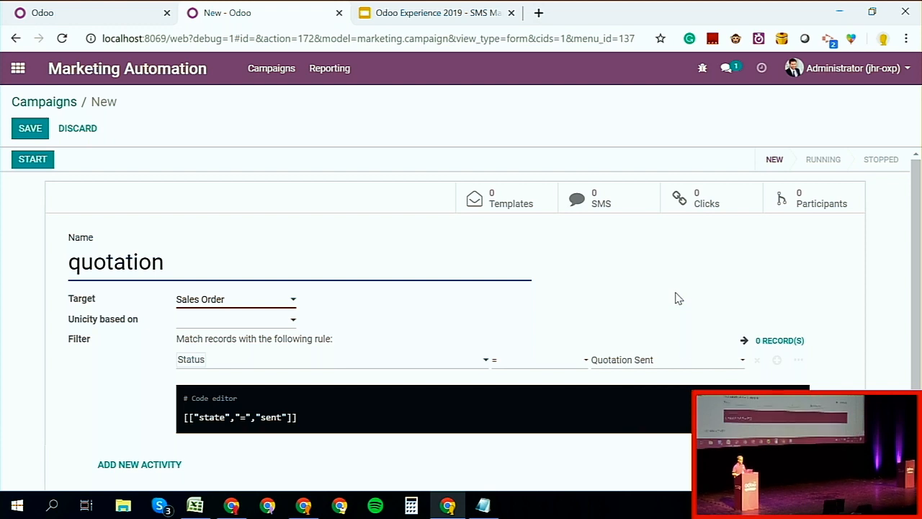
Step: Start a new activity in the quotation campaign and set its activity type to SMS
{"action": "scroll", "coordinate": [676, 298], "scroll_direction": "down", "scroll_amount": 1}
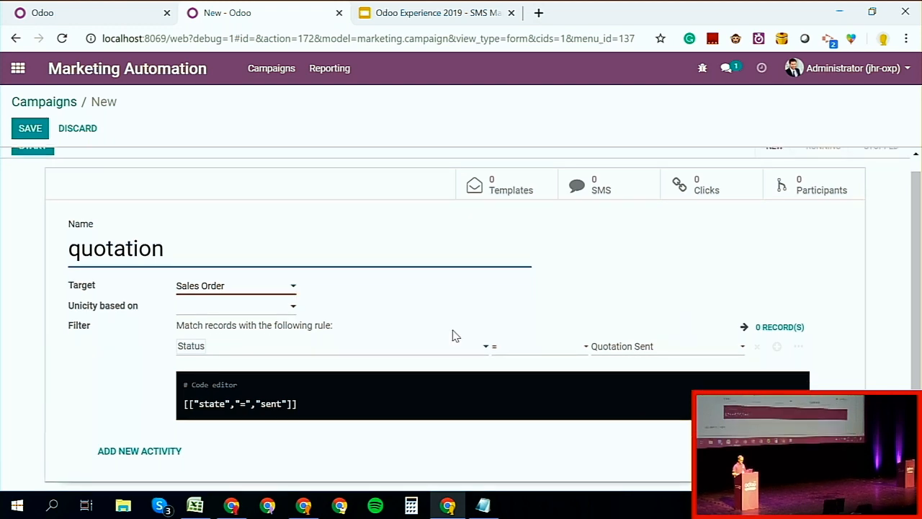
{"action": "left_click", "coordinate": [147, 447]}
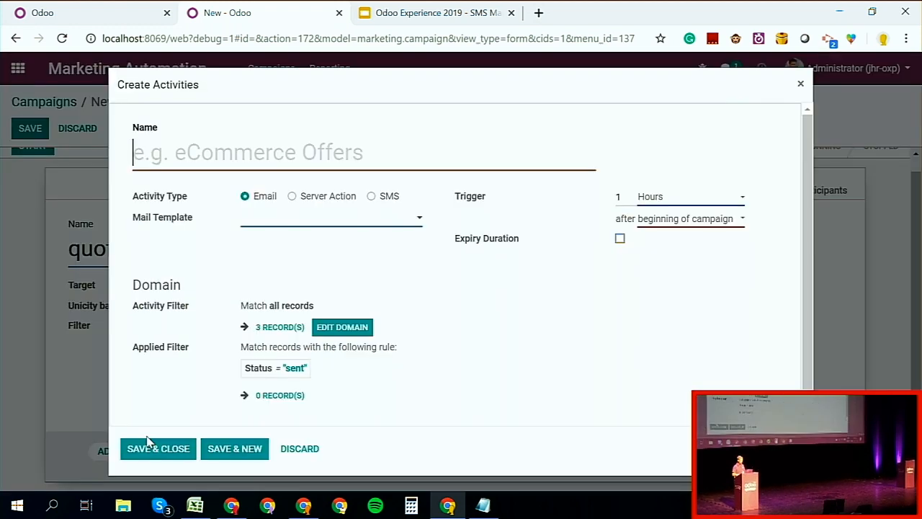
{"action": "left_click", "coordinate": [371, 197]}
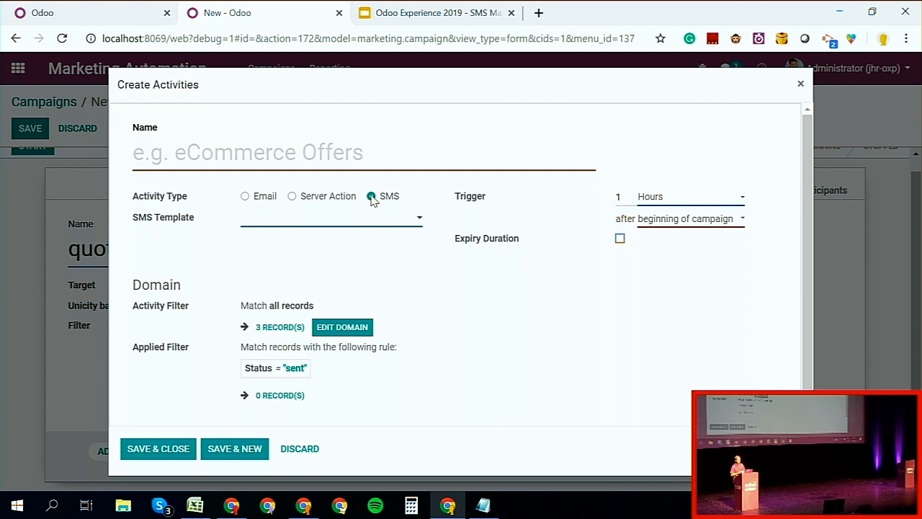
Step: Switch to the SMS Marketing presentation in Google Slides and present it from the "& much more!" slide
{"action": "left_click", "coordinate": [461, 24]}
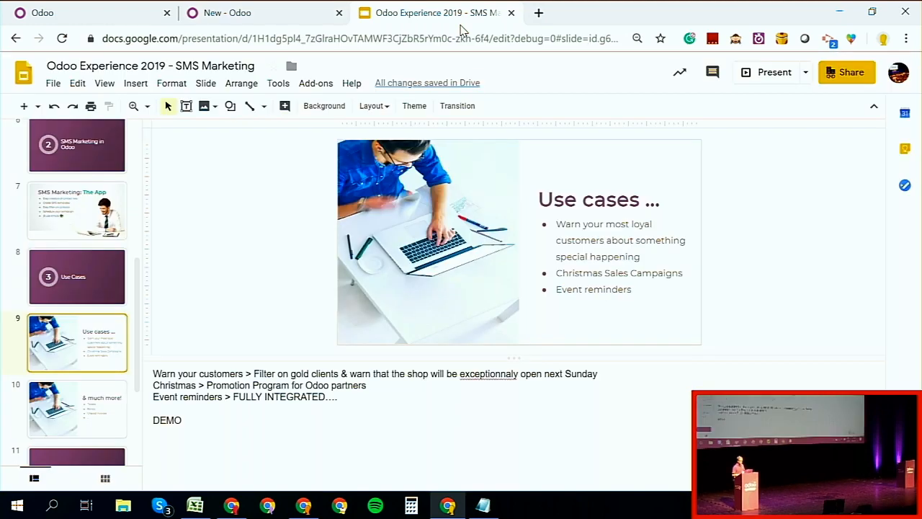
{"action": "left_click", "coordinate": [295, 8]}
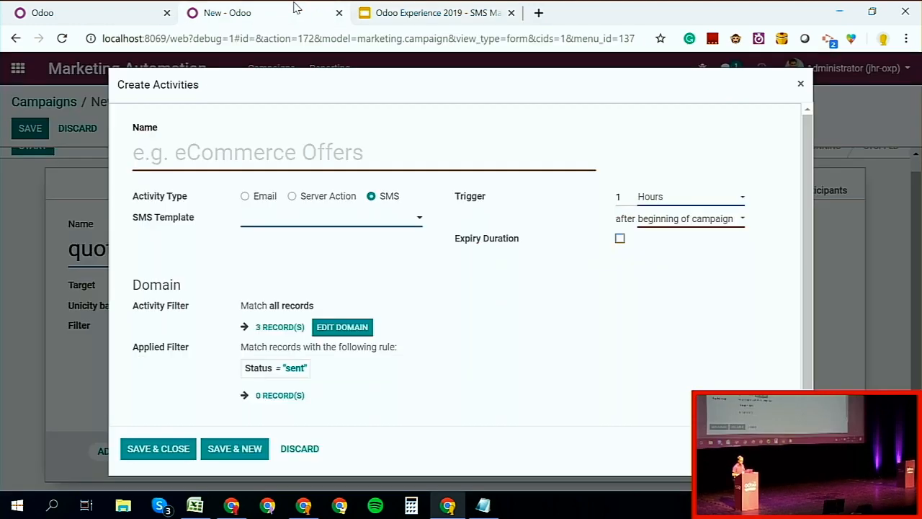
{"action": "left_click", "coordinate": [432, 11]}
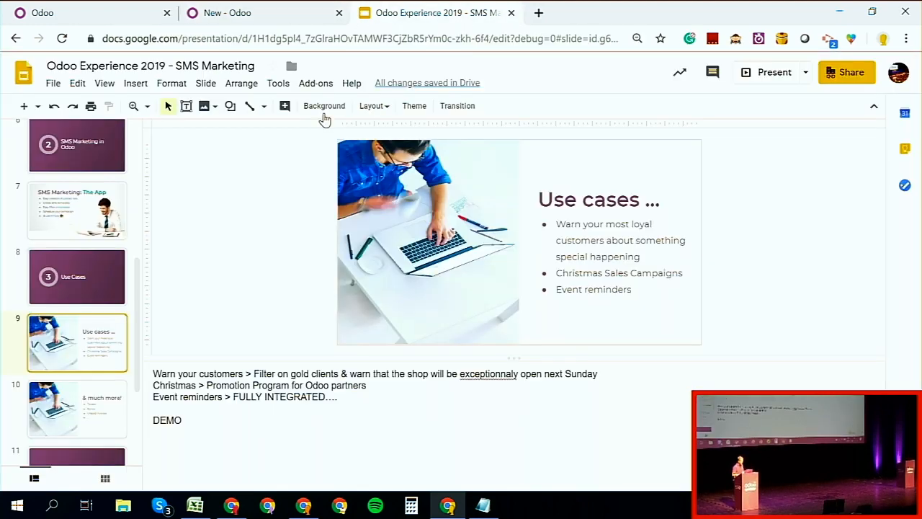
{"action": "left_click", "coordinate": [103, 396]}
{"action": "left_click", "coordinate": [751, 73]}
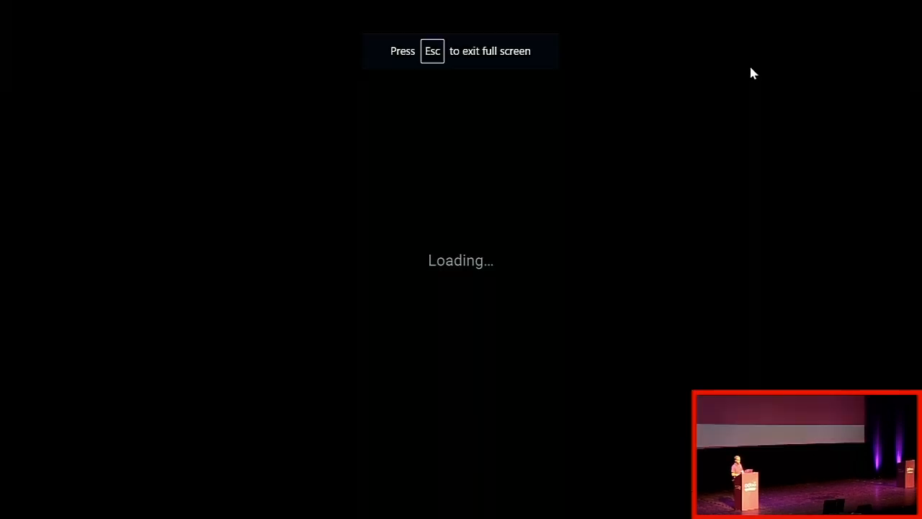